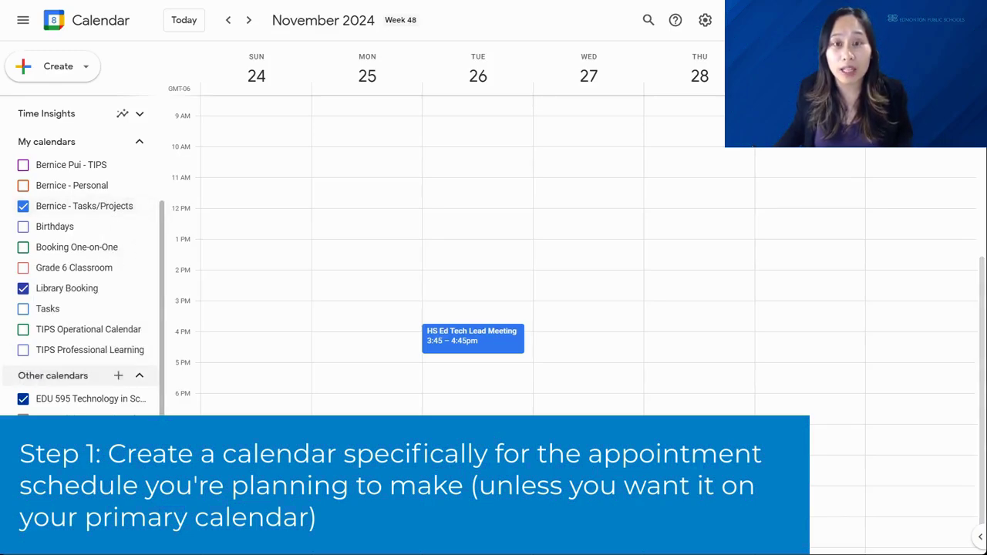
# - Create a new calendar named Library Booking, then return to the calendar view and reload it
pyautogui.click(118, 375)
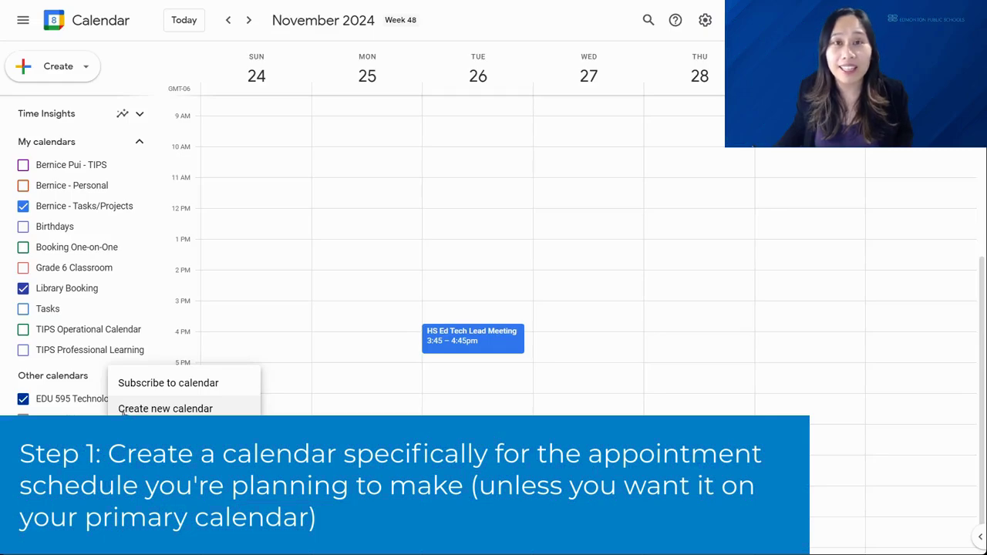
pyautogui.click(124, 411)
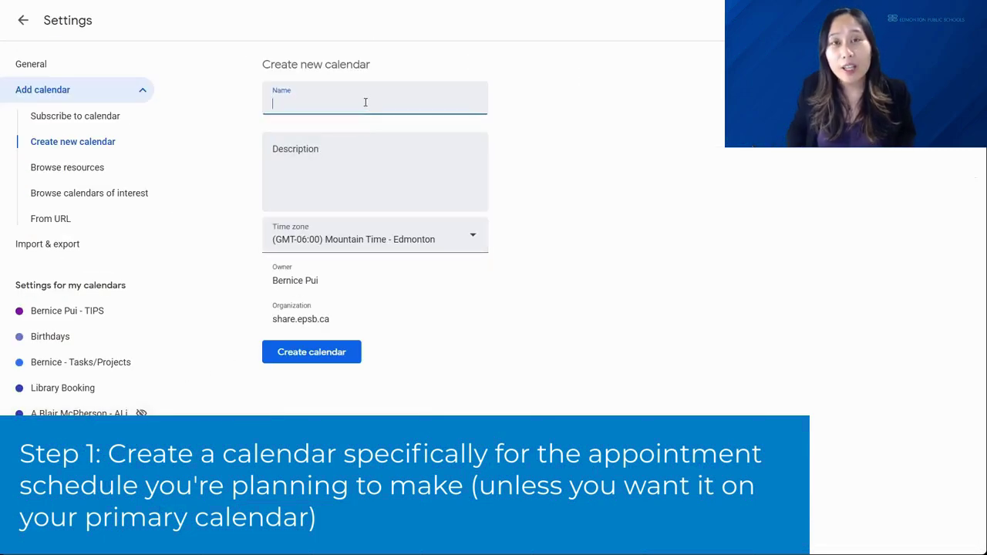
pyautogui.write('Library Booking')
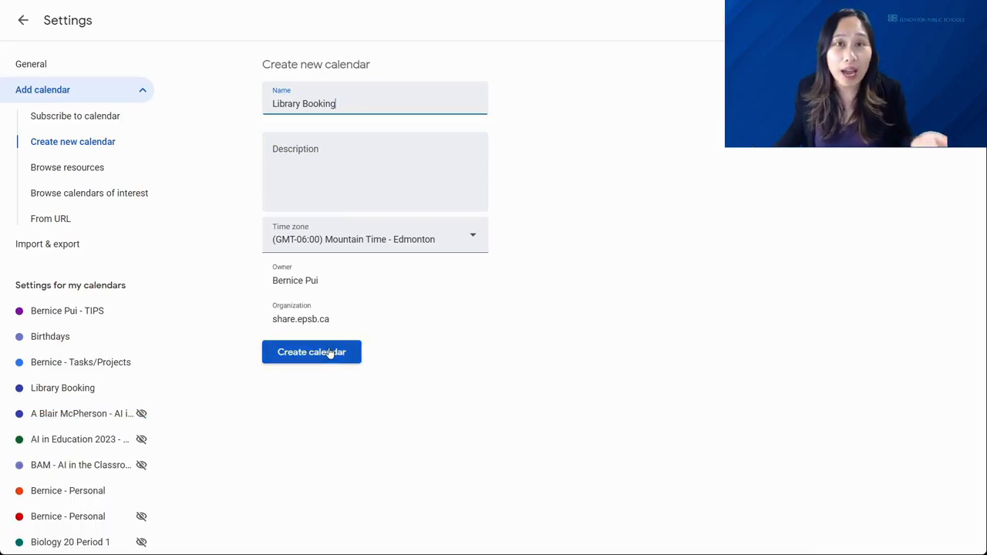
pyautogui.click(330, 352)
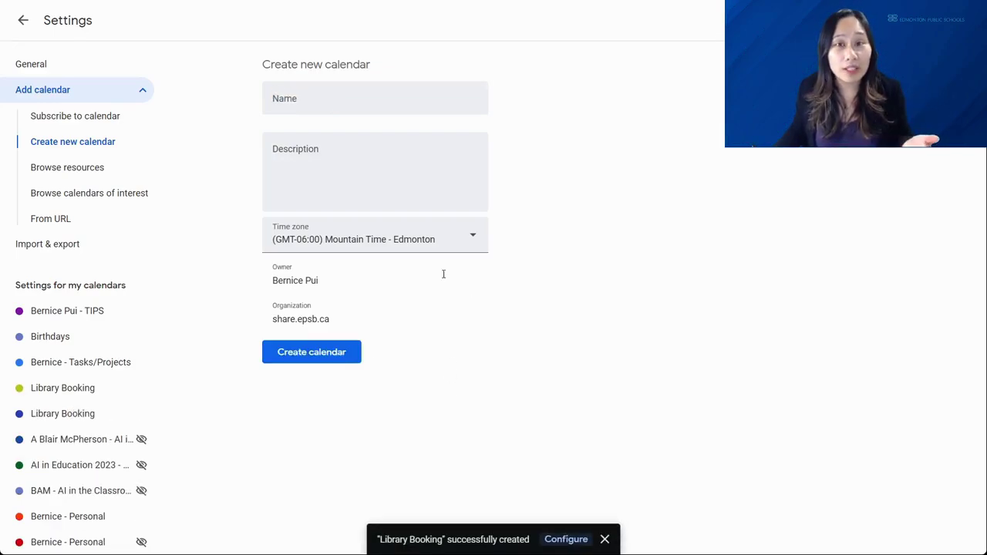
pyautogui.click(23, 20)
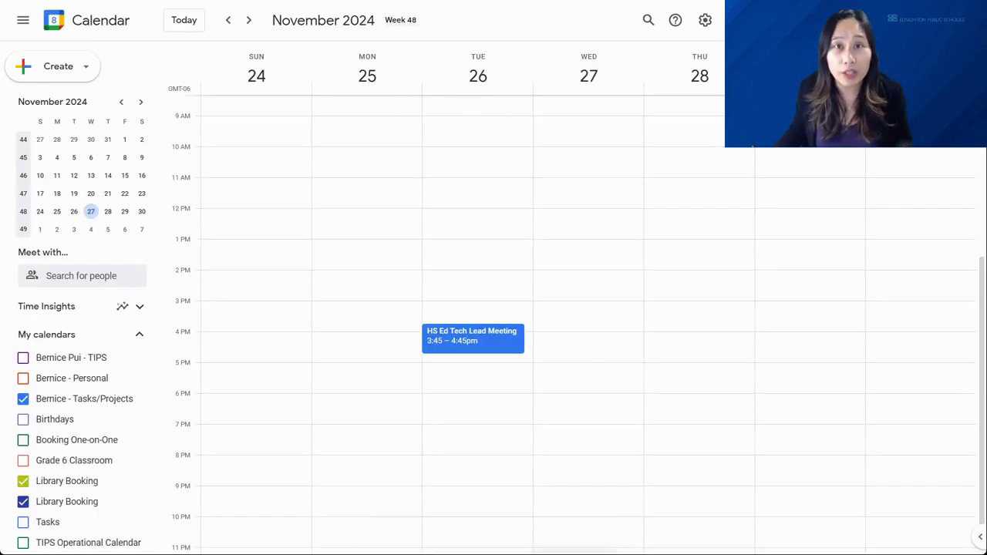
pyautogui.press('F5')
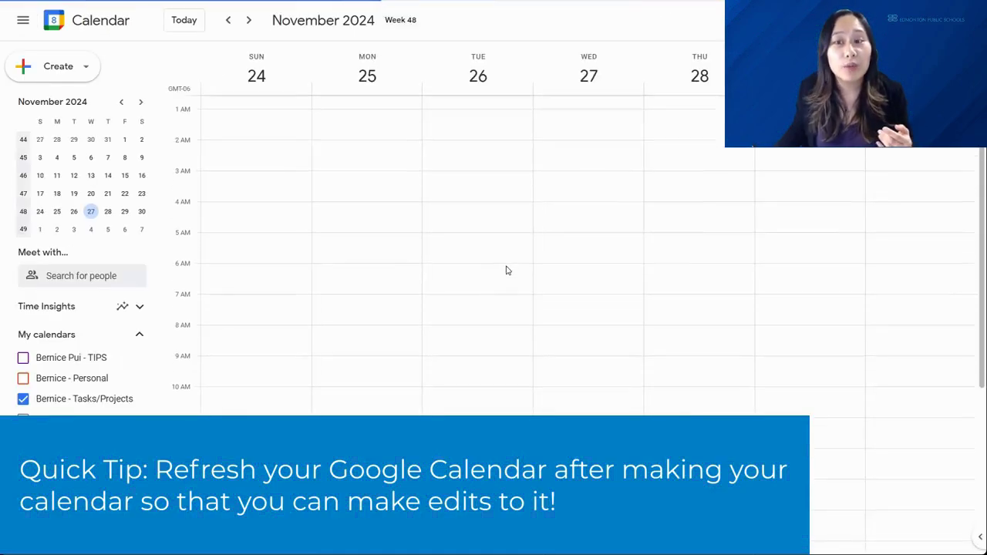
# - Start an appointment schedule for Monday, November 25, 10:00am to 11:00am, on the new Library Booking calendar
pyautogui.scroll(-1, 507, 270)
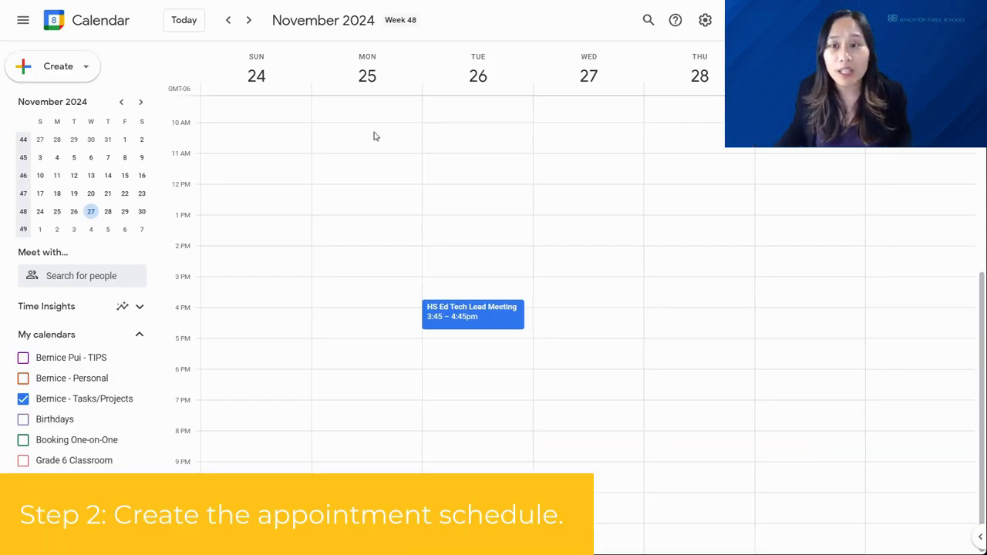
pyautogui.click(375, 135)
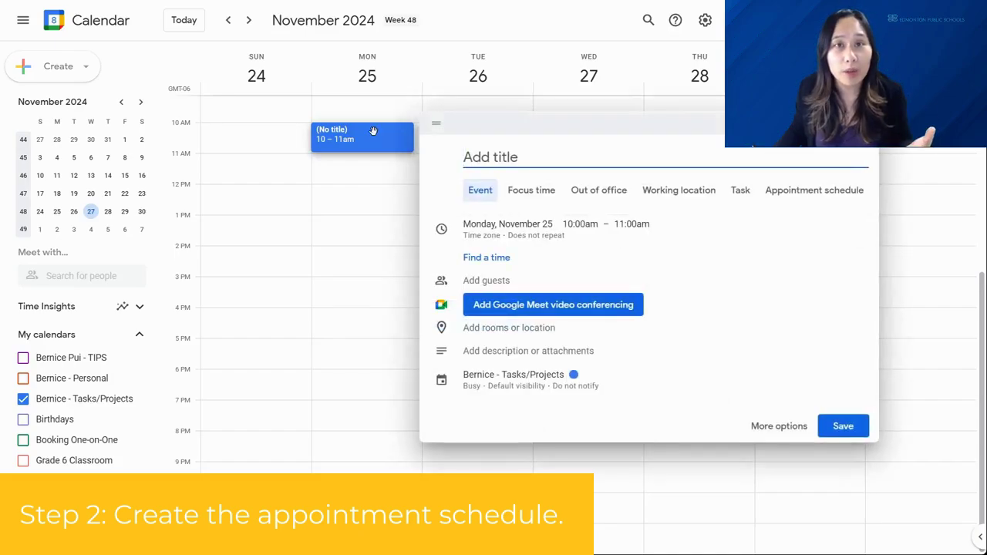
pyautogui.click(801, 192)
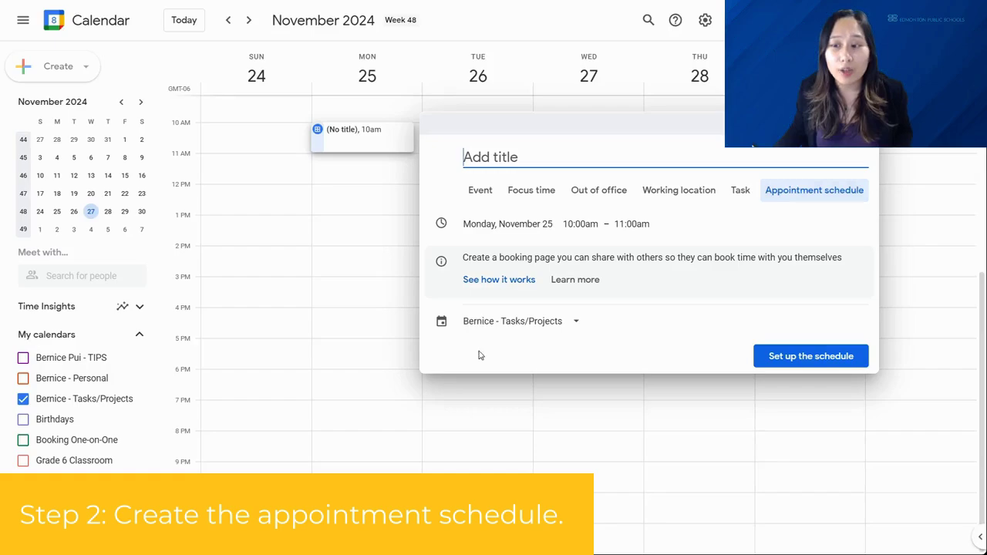
pyautogui.click(508, 331)
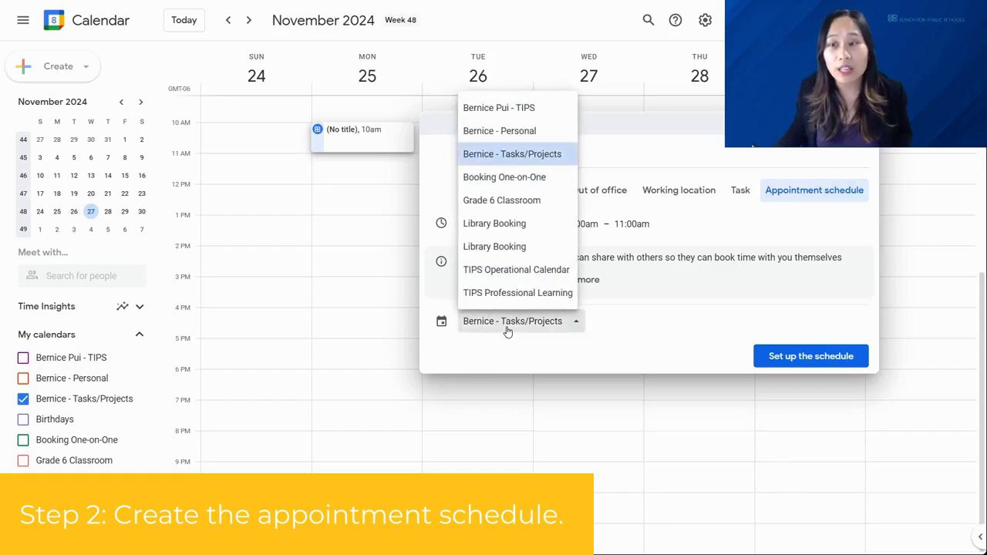
pyautogui.click(525, 232)
# - Title the appointment schedule Library Room #1 and proceed to its full setup
pyautogui.click(518, 157)
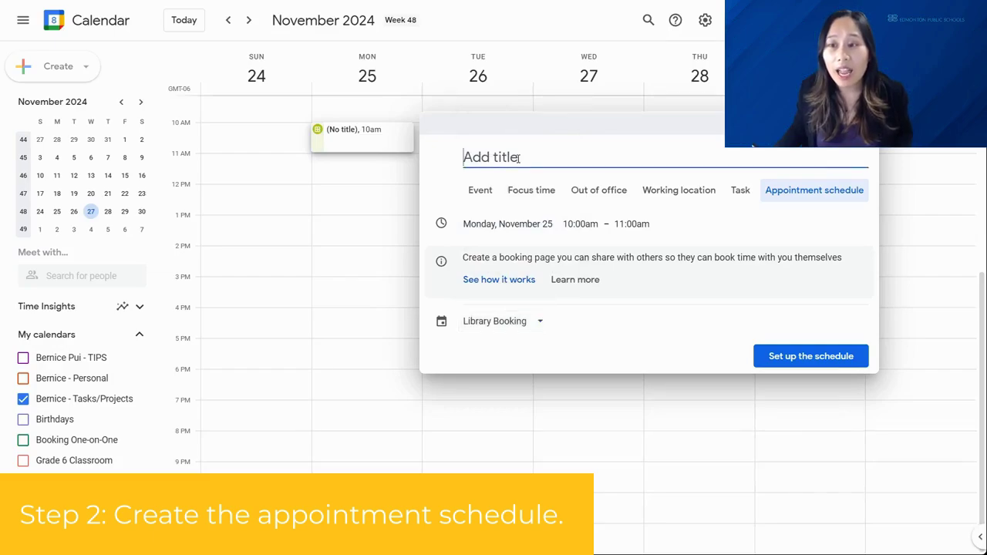
pyautogui.write('Library ')
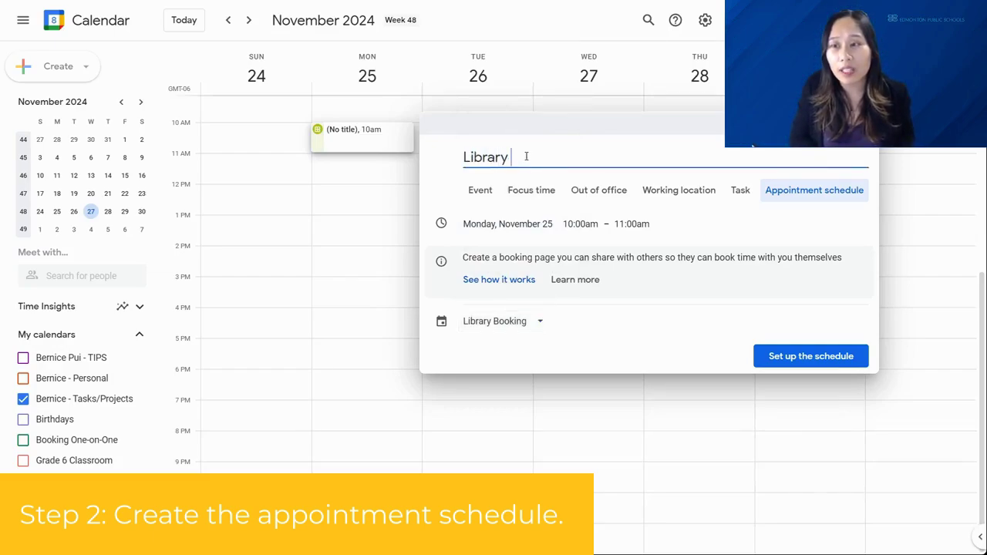
pyautogui.write('Room #1')
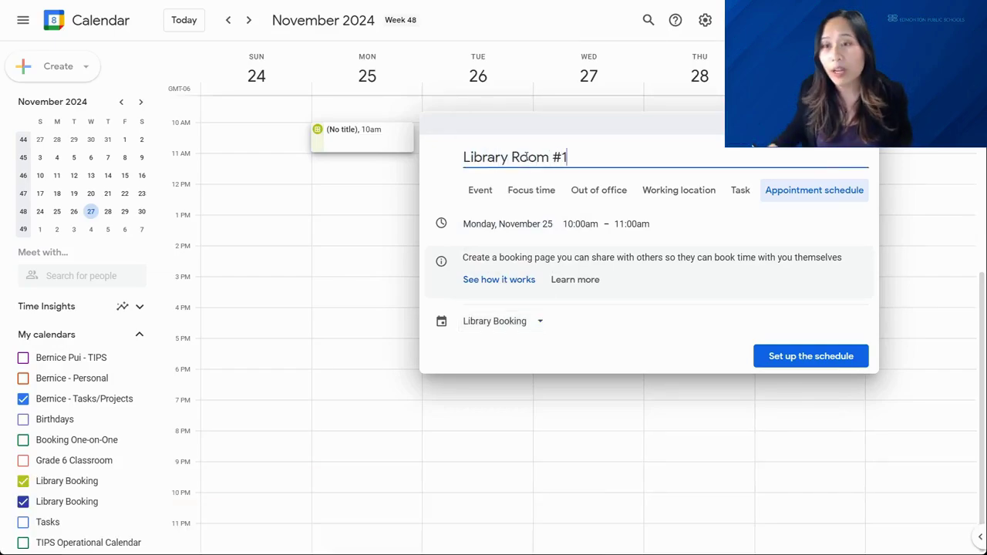
pyautogui.click(786, 359)
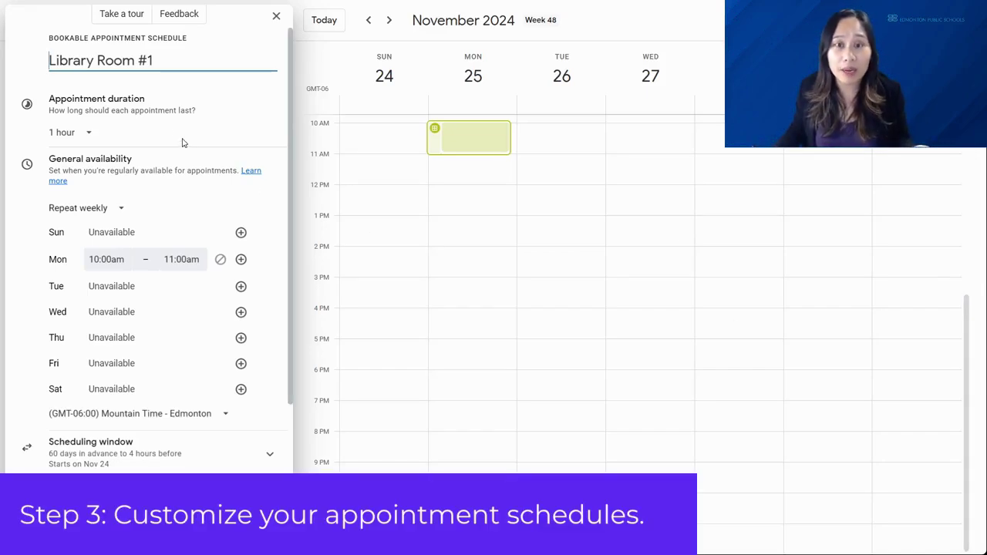
# - Set the appointment duration to 30 minutes and check the repeat options, keeping the weekly repeat
pyautogui.click(89, 136)
pyautogui.click(80, 187)
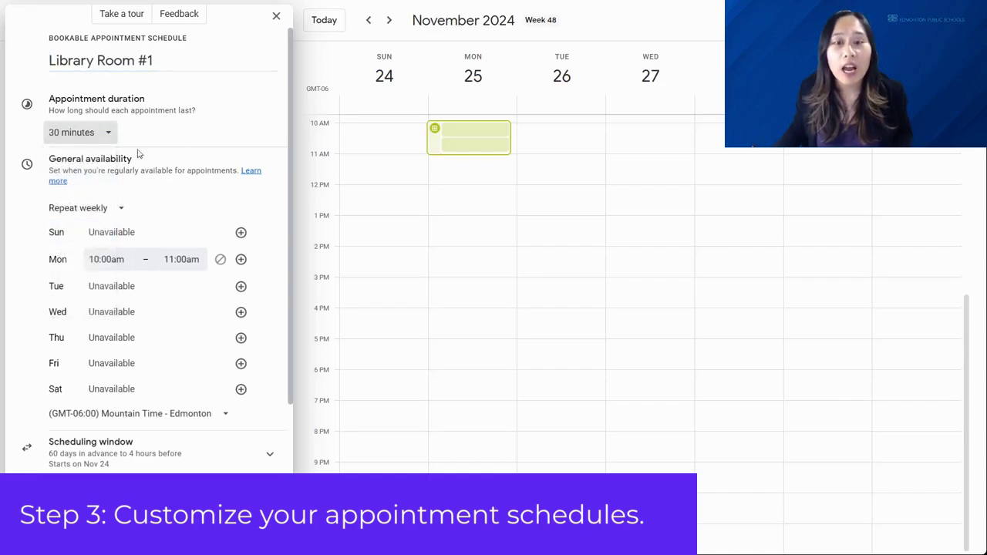
pyautogui.click(95, 212)
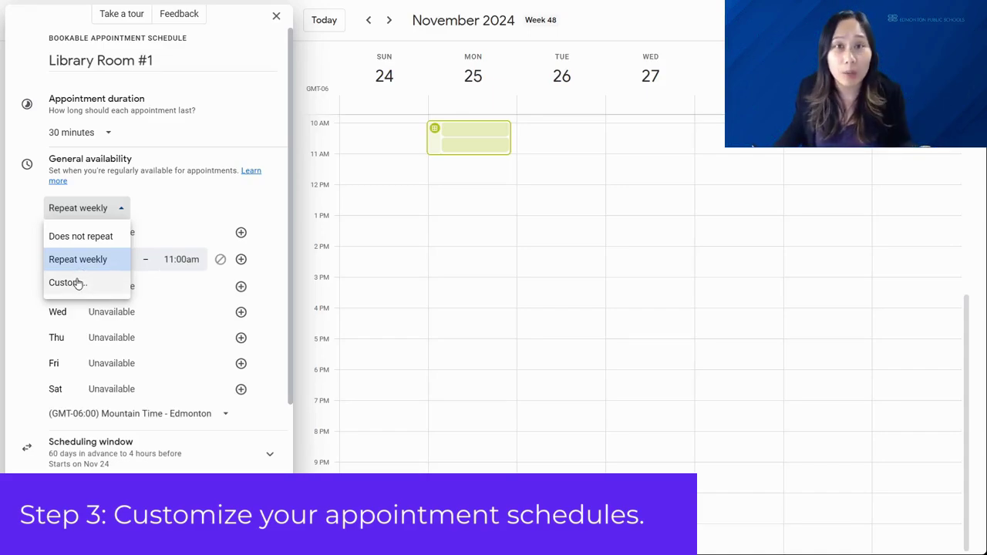
pyautogui.click(170, 205)
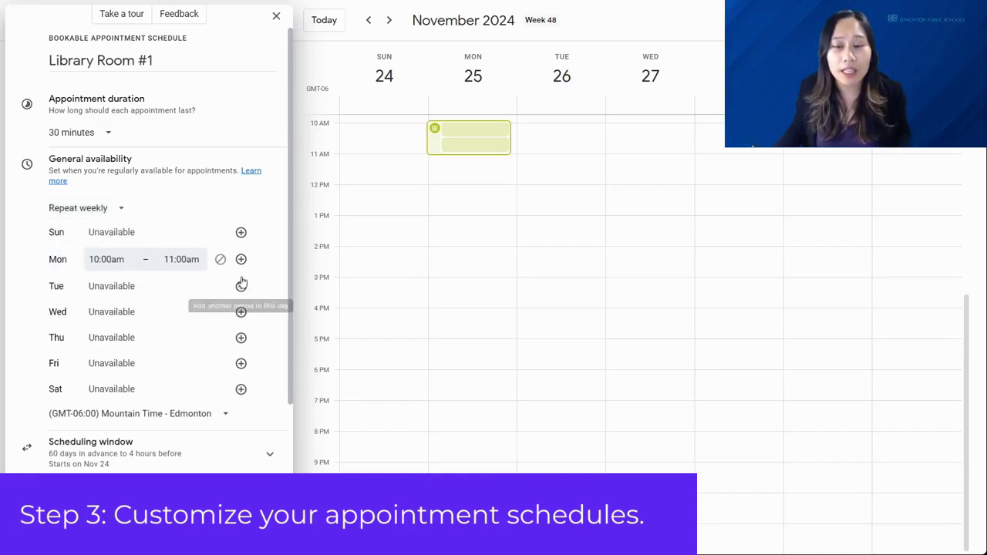
# - Extend Monday's availability to end at 5:00pm and add Wednesday availability from 9:00am to 5:00pm
pyautogui.click(181, 259)
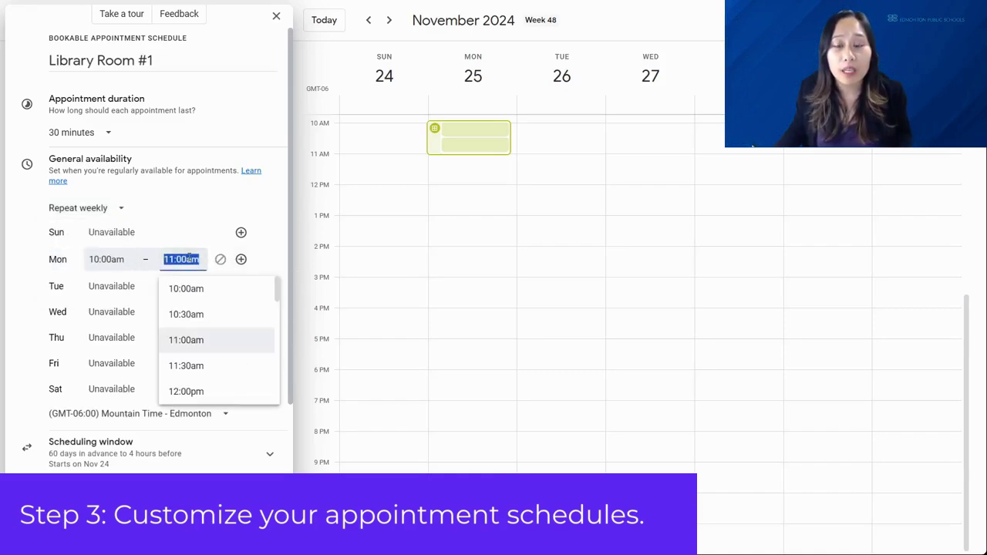
pyautogui.scroll(-5, 198, 340)
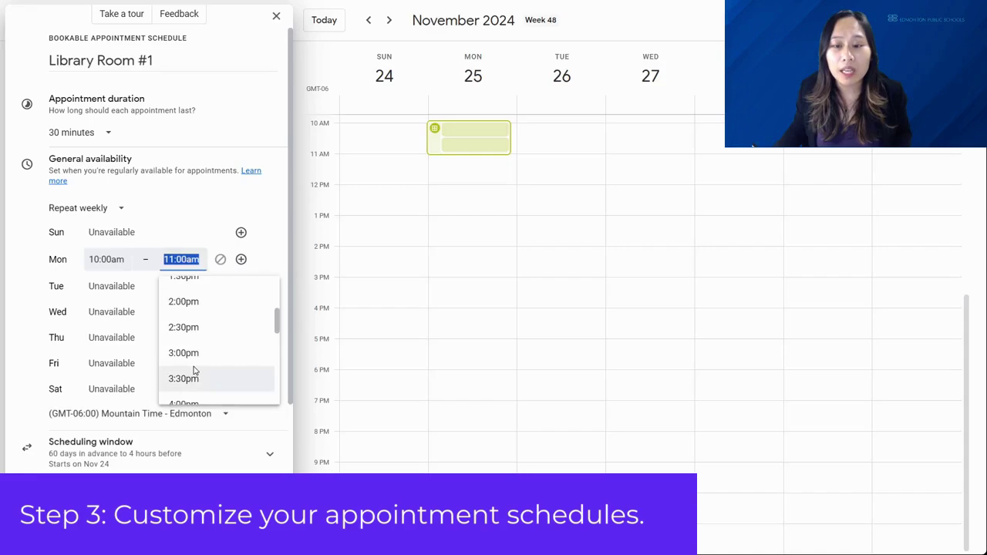
pyautogui.click(189, 391)
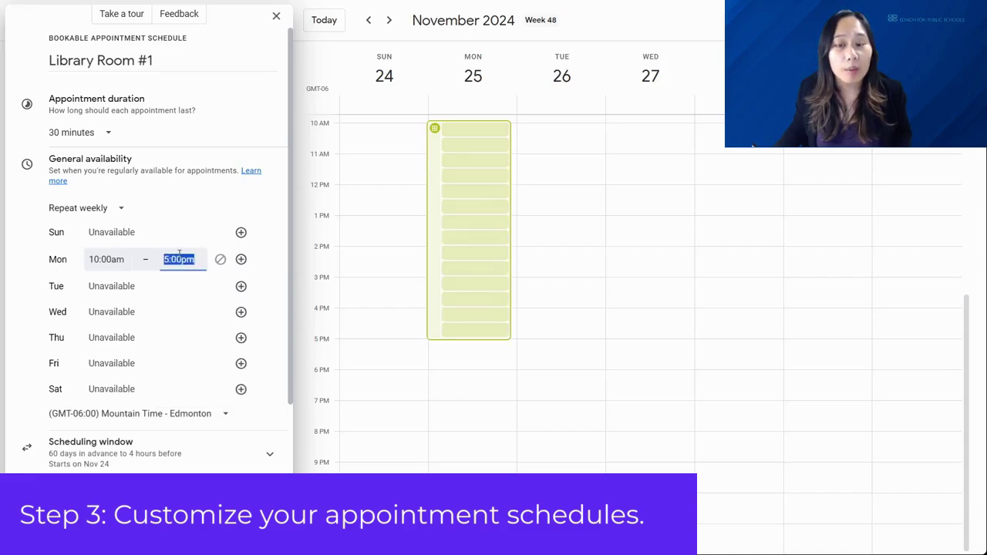
pyautogui.click(242, 313)
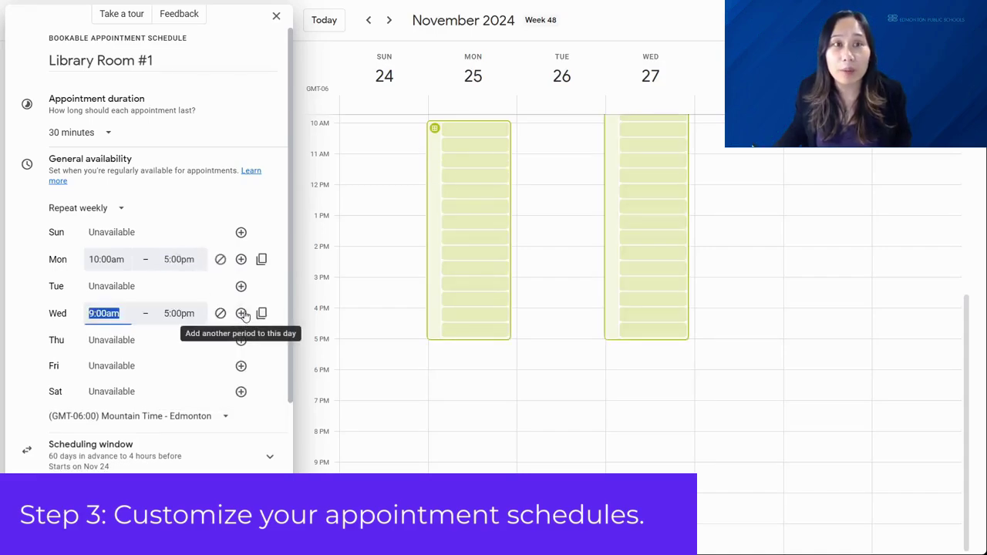
pyautogui.scroll(2, 573, 332)
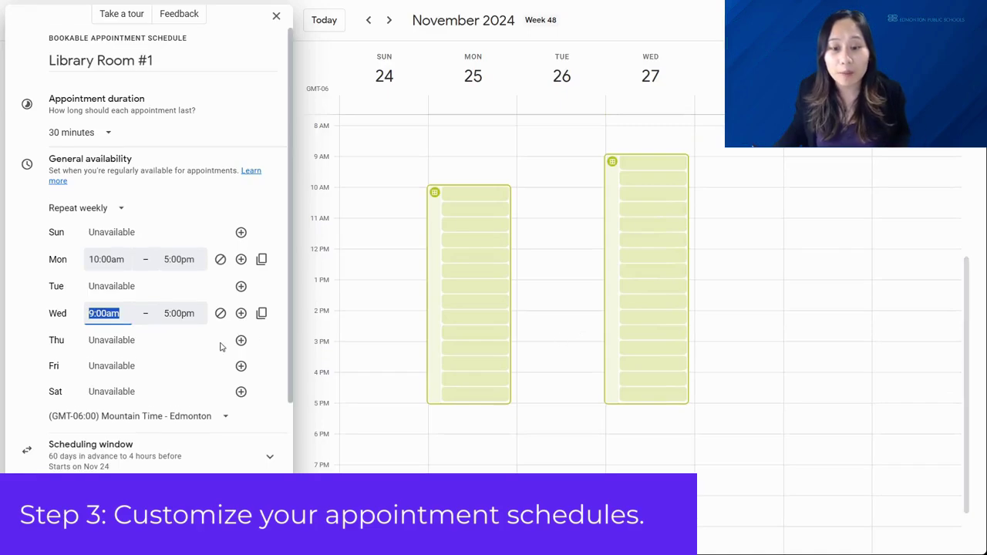
# - Expand the scheduling window and turn off the maximum time in advance that an appointment can be booked
pyautogui.scroll(-2, 176, 416)
pyautogui.click(181, 403)
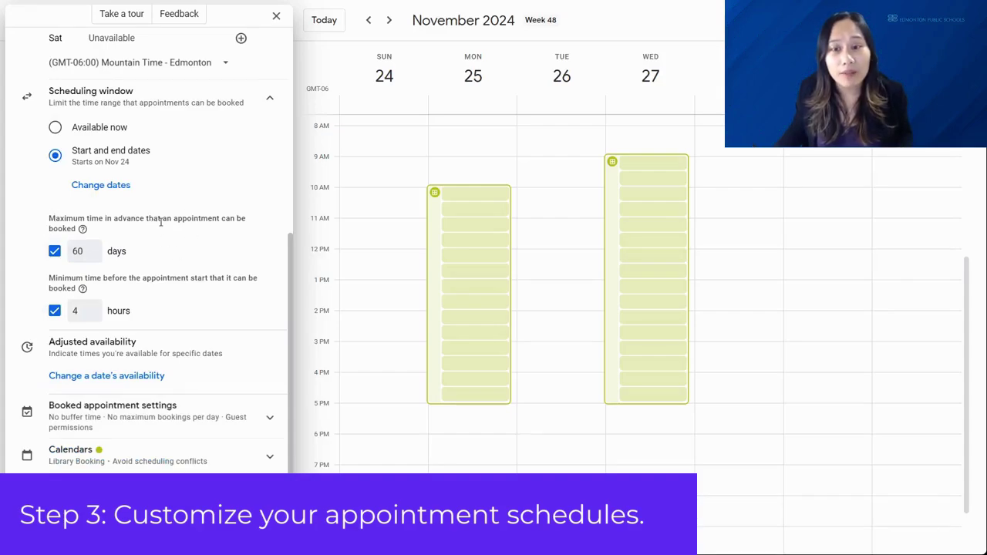
pyautogui.click(54, 250)
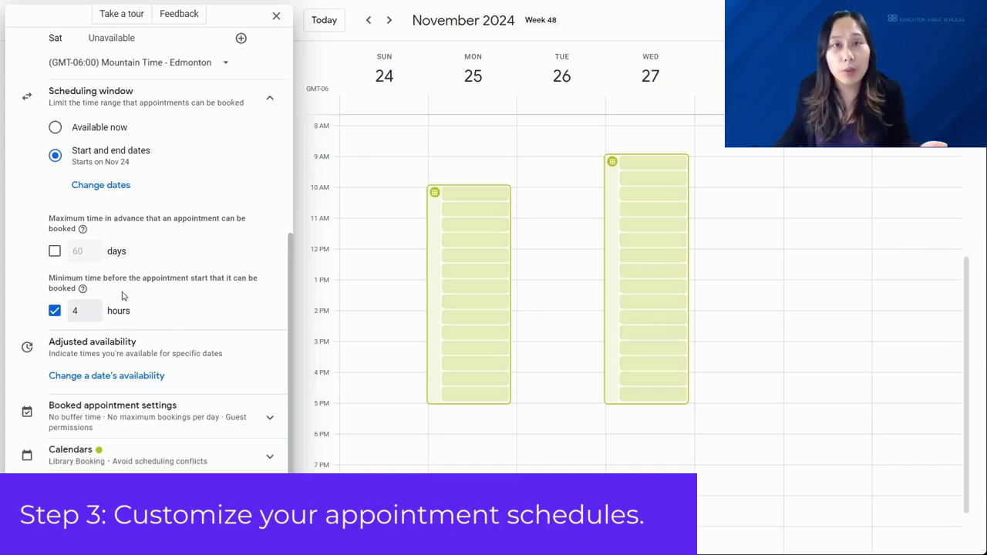
# - Adjust the availability for Nov 27, 2024 to end at 12:00pm and compare it with the following week's slots
pyautogui.click(94, 378)
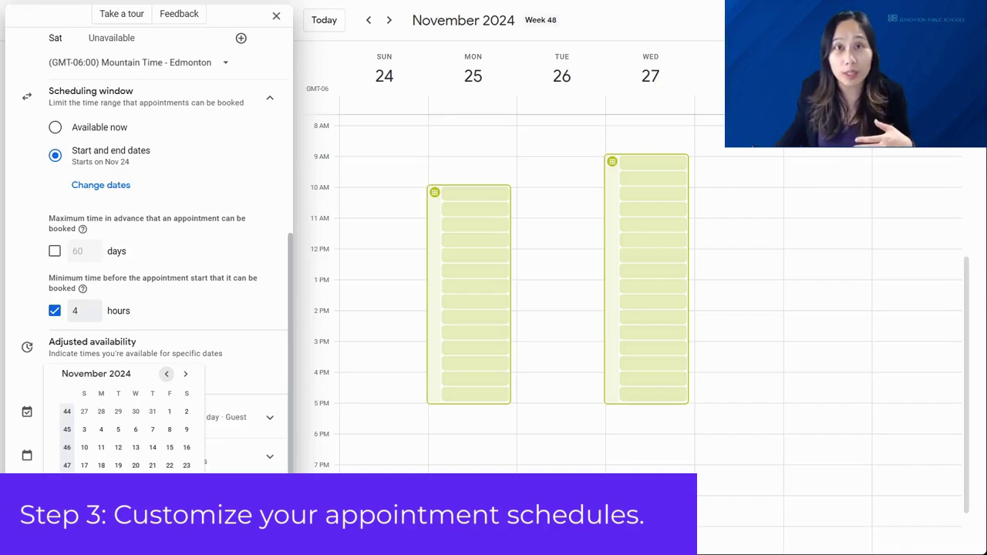
pyautogui.click(135, 483)
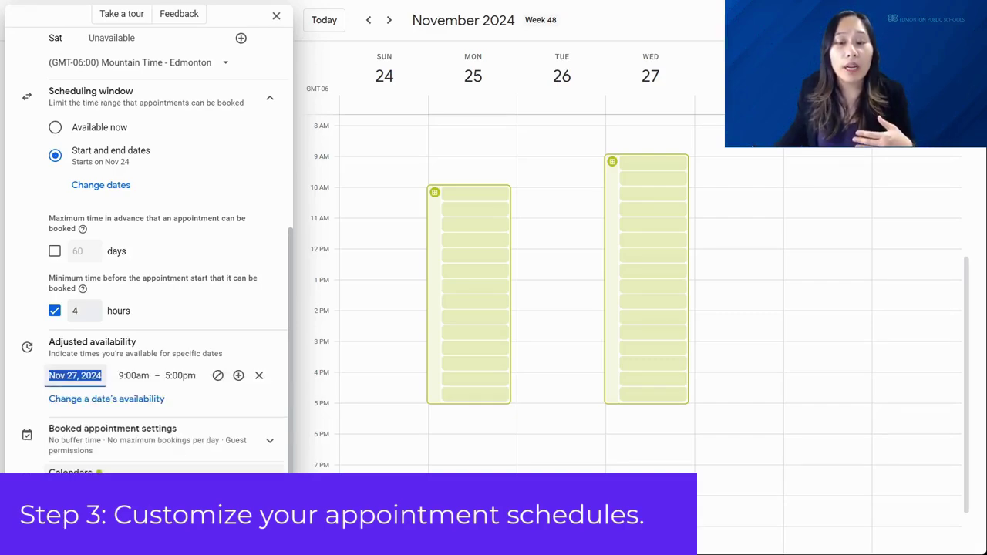
pyautogui.click(180, 376)
pyautogui.scroll(5, 191, 433)
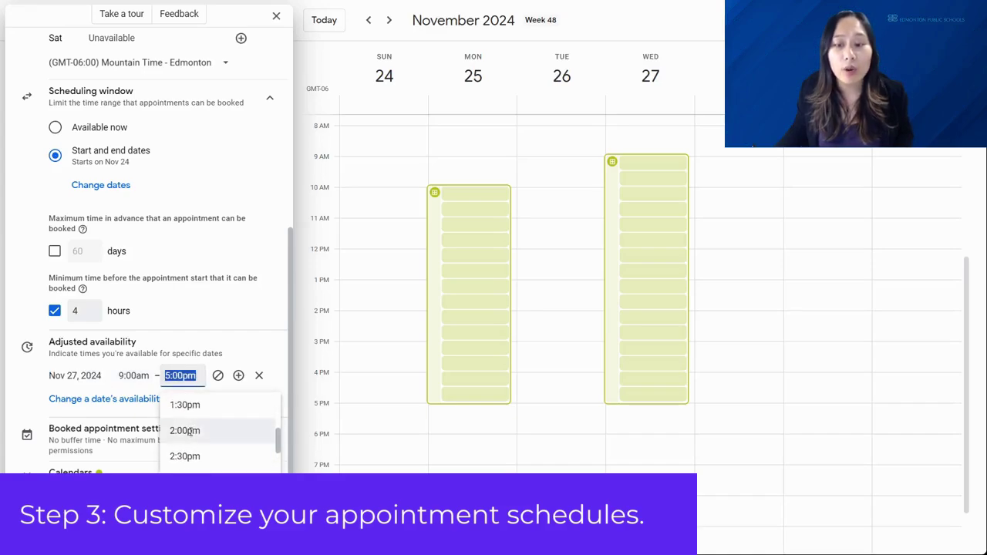
pyautogui.click(190, 454)
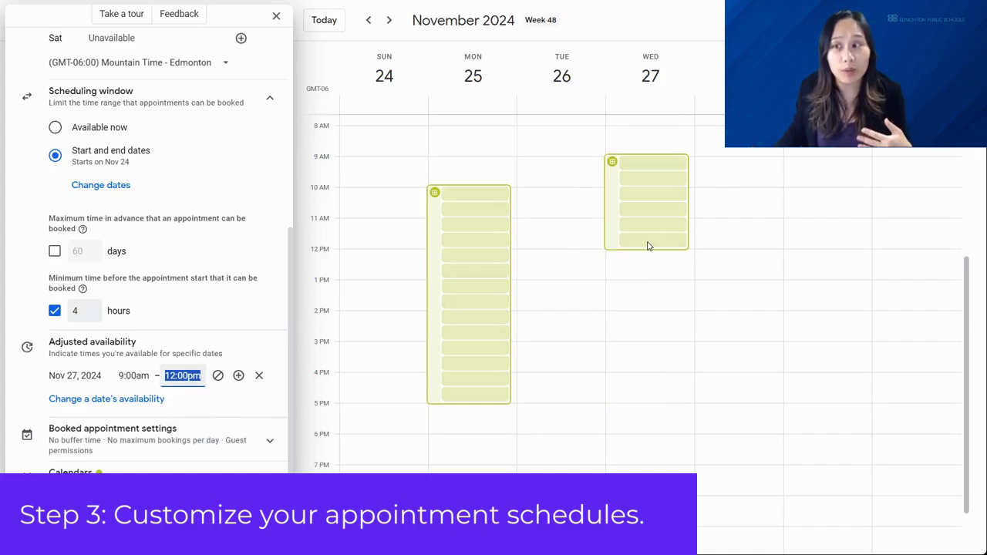
pyautogui.click(391, 21)
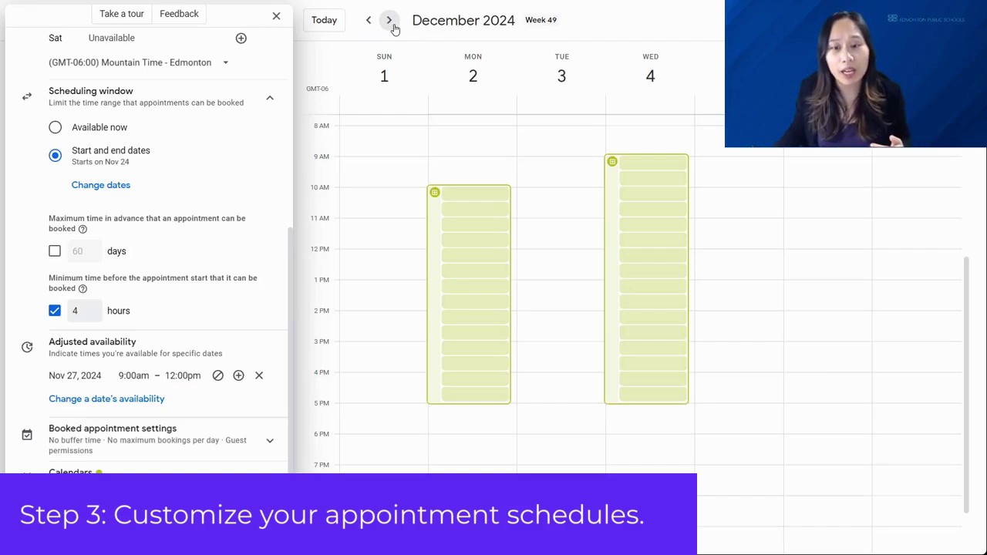
pyautogui.click(370, 21)
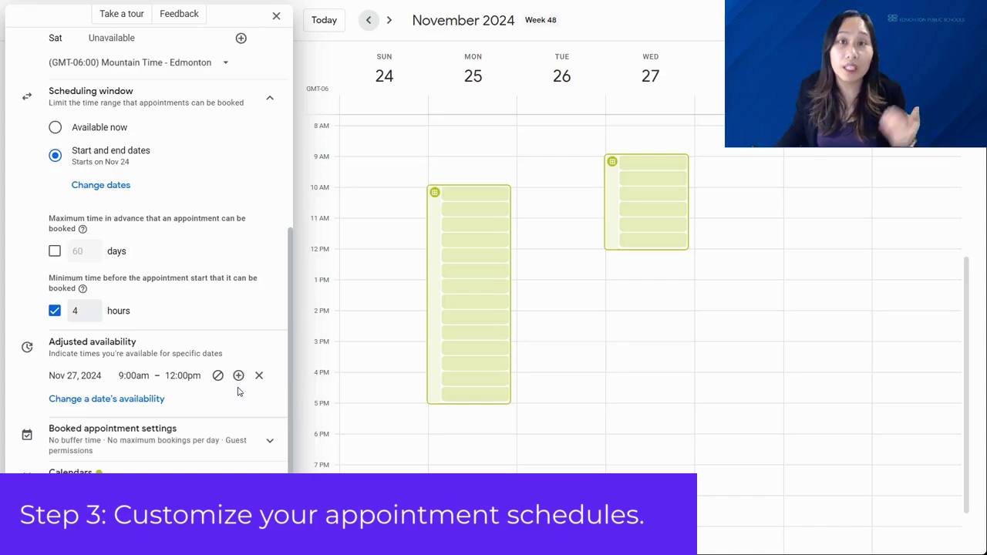
# - Enable a buffer time of 10 minutes between appointment slots in the booked appointment settings
pyautogui.scroll(-1, 227, 407)
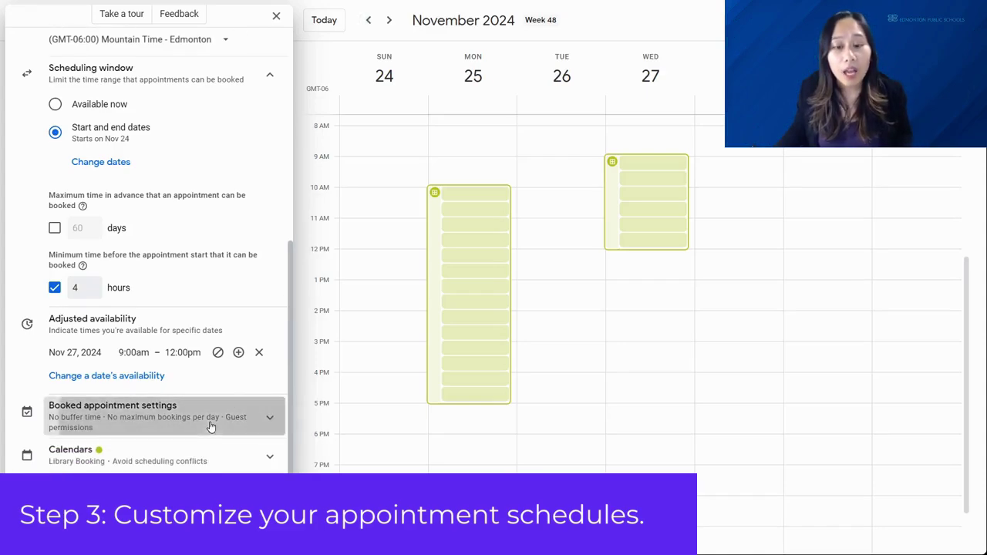
pyautogui.click(209, 425)
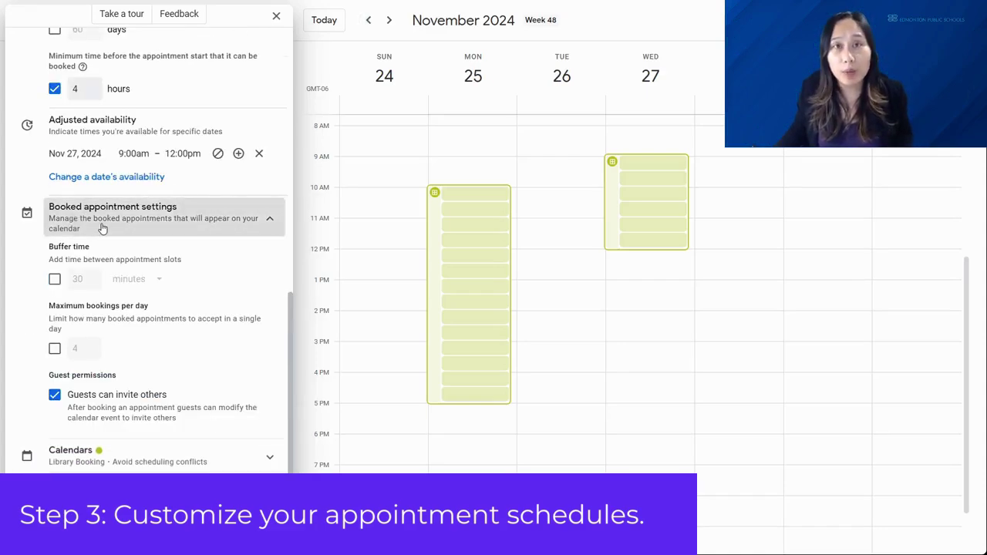
pyautogui.click(54, 279)
pyautogui.moveTo(81, 279); pyautogui.dragTo(67, 281)
pyautogui.write('10')
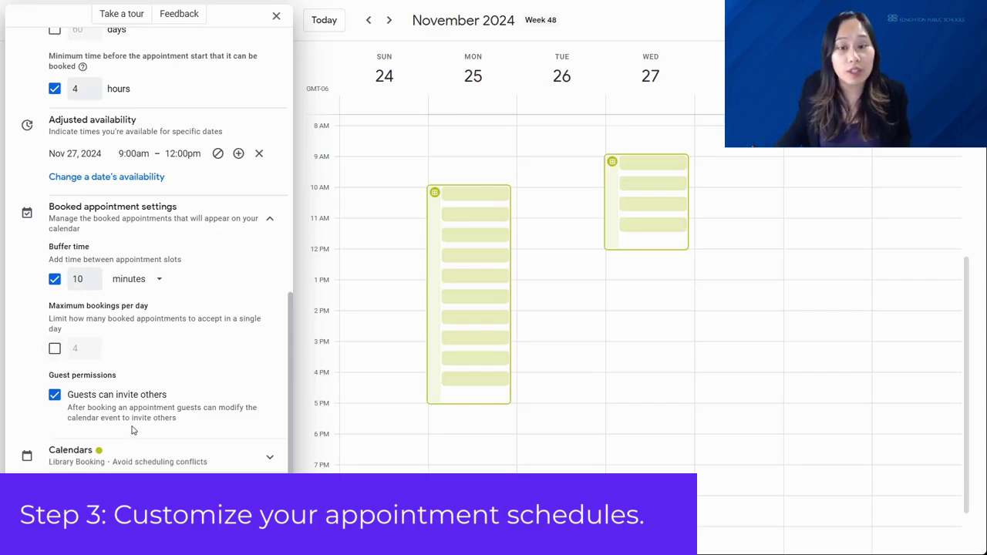
# - Expand the schedule's calendar settings and review the availability check and co-host options
pyautogui.click(177, 461)
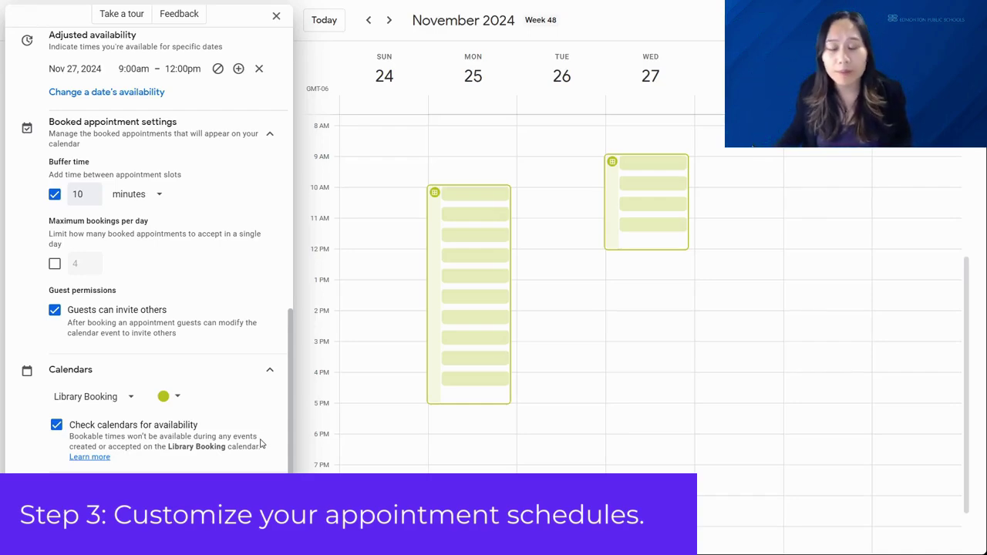
pyautogui.scroll(-1, 262, 447)
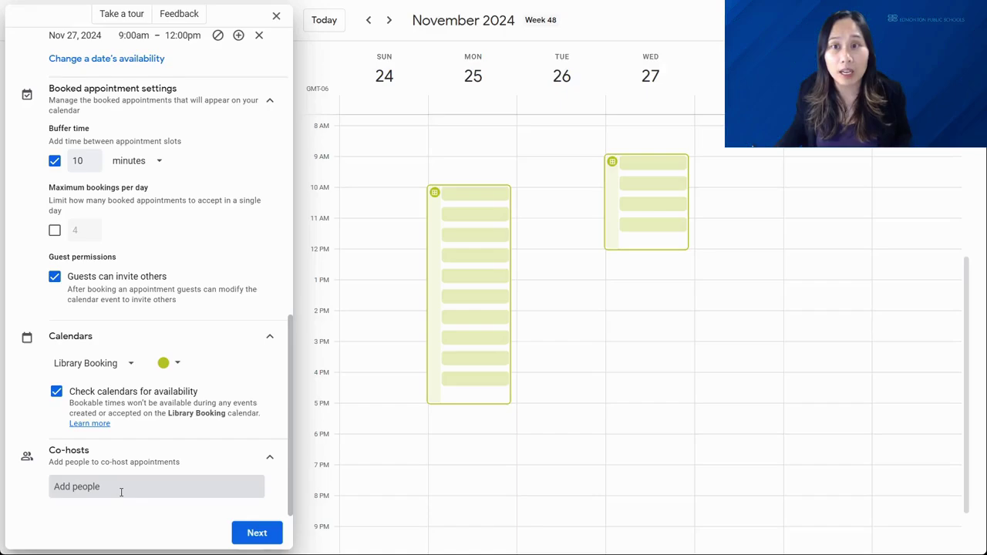
# - Continue to the schedule's booking page details and set the meeting method to Google Meet video conferencing
pyautogui.click(250, 534)
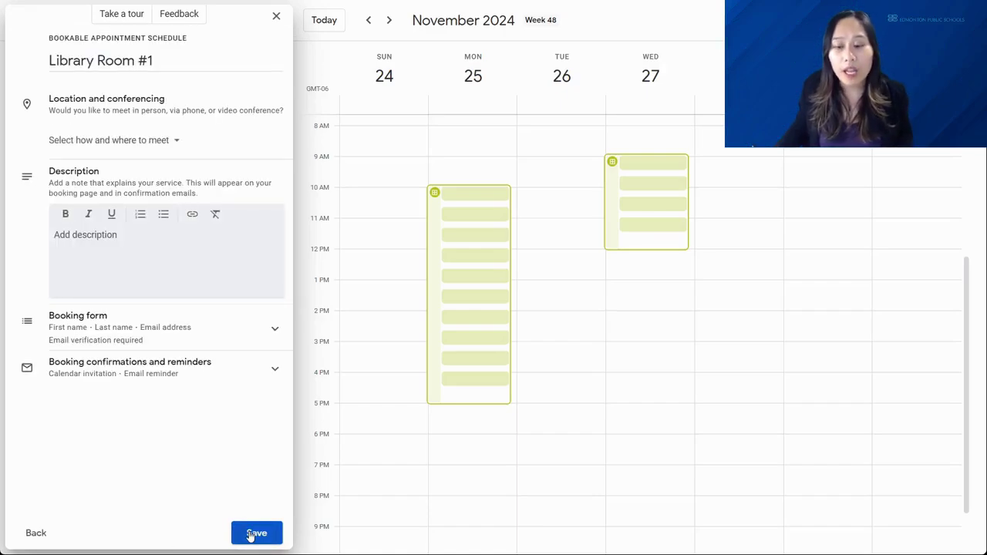
pyautogui.click(107, 142)
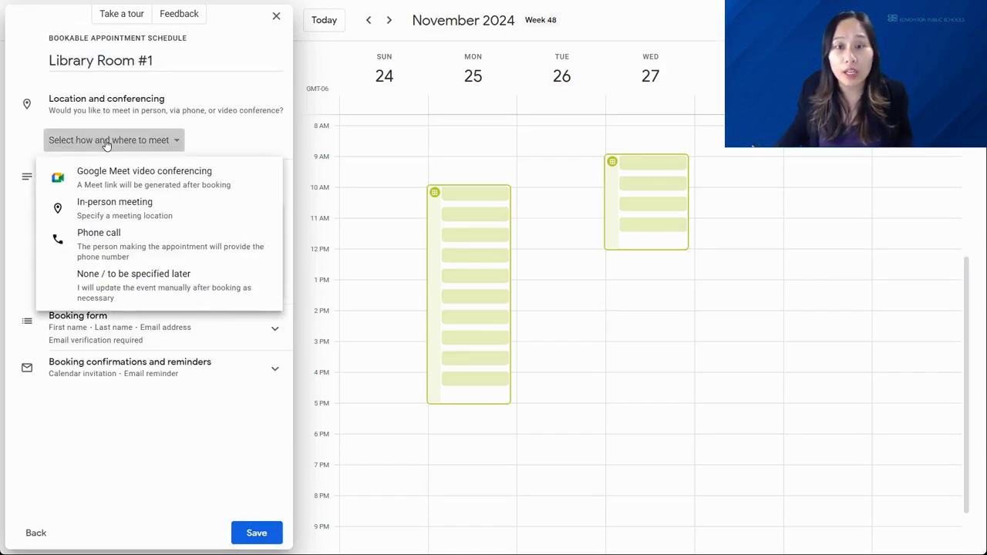
pyautogui.click(119, 214)
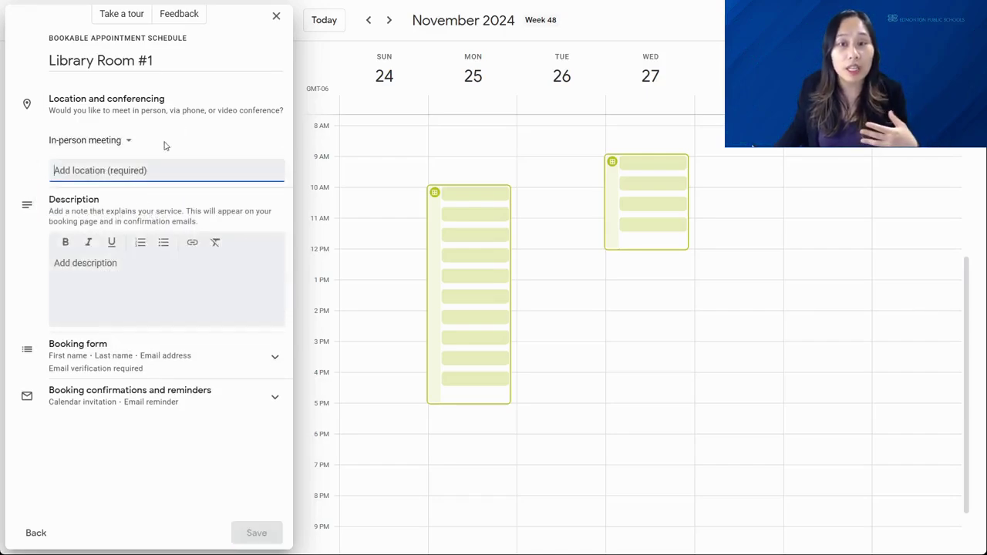
pyautogui.click(128, 141)
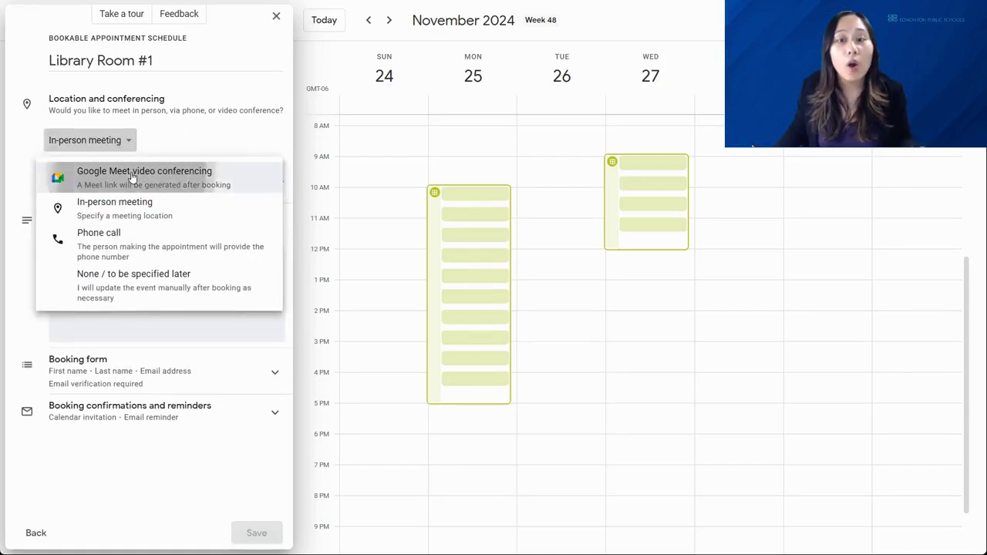
pyautogui.click(136, 172)
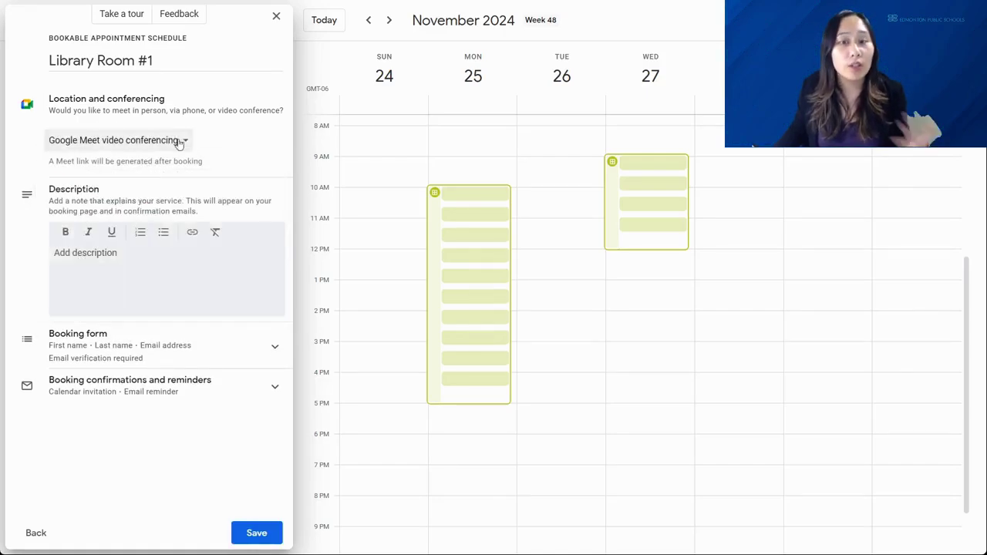
pyautogui.click(163, 260)
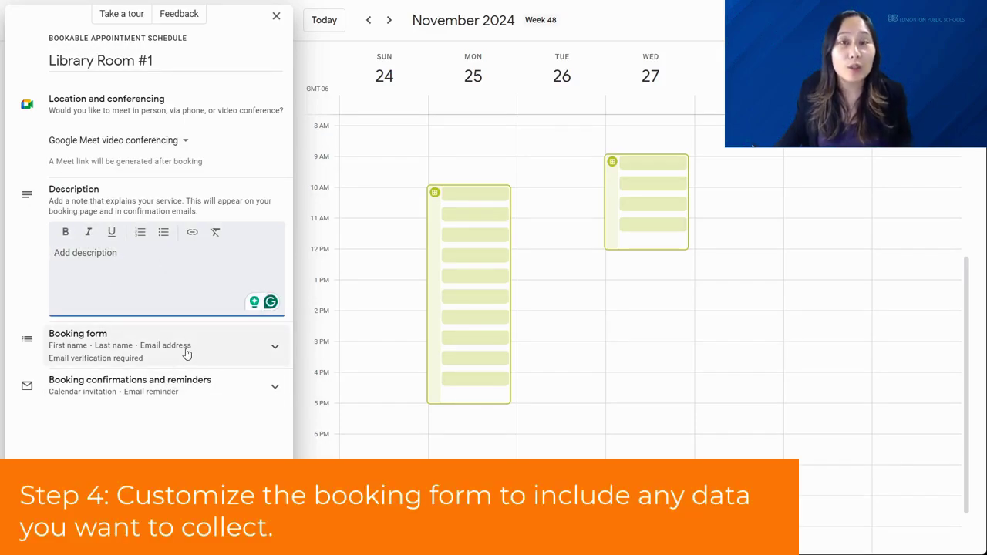
# - Add a required custom item named "Description of Why You are Booking" to the booking form
pyautogui.click(186, 354)
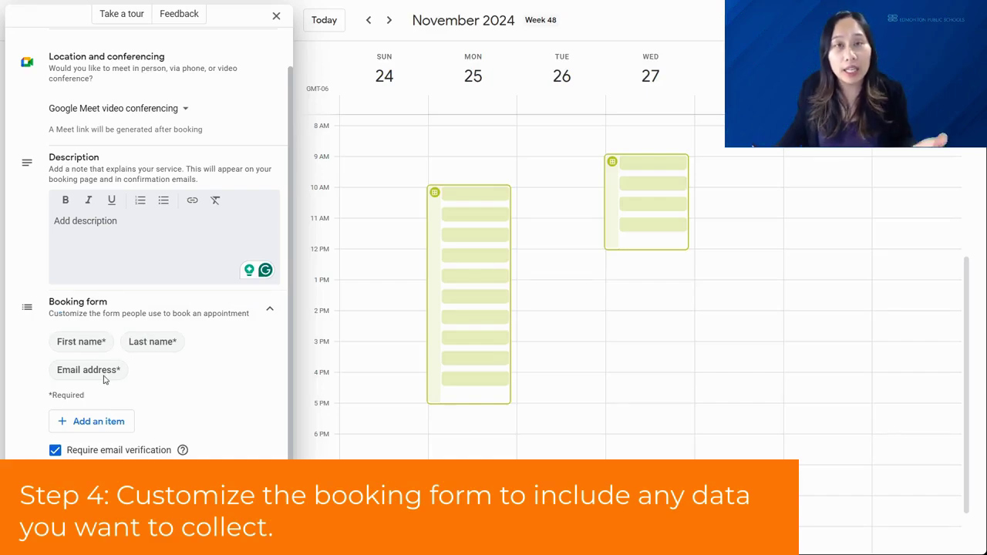
pyautogui.click(70, 421)
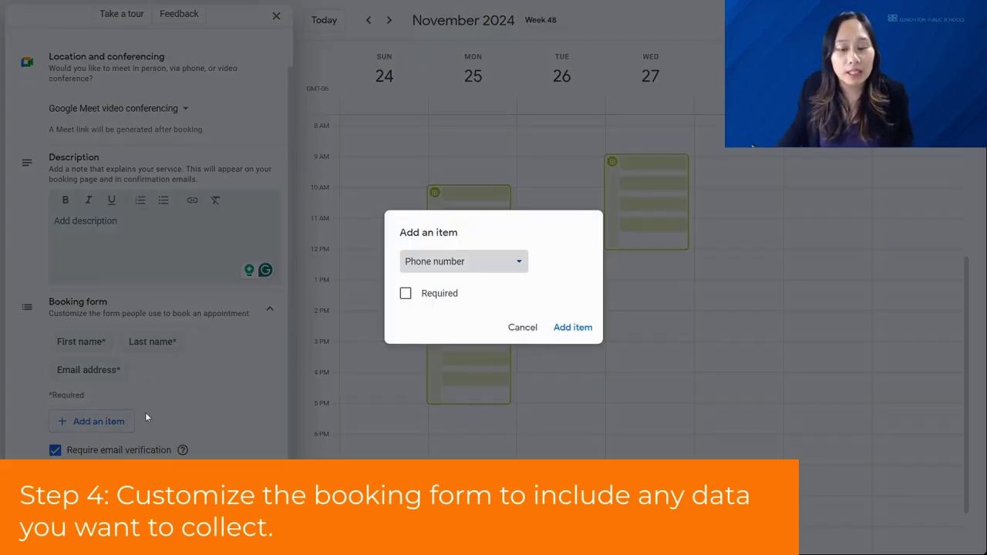
pyautogui.click(467, 264)
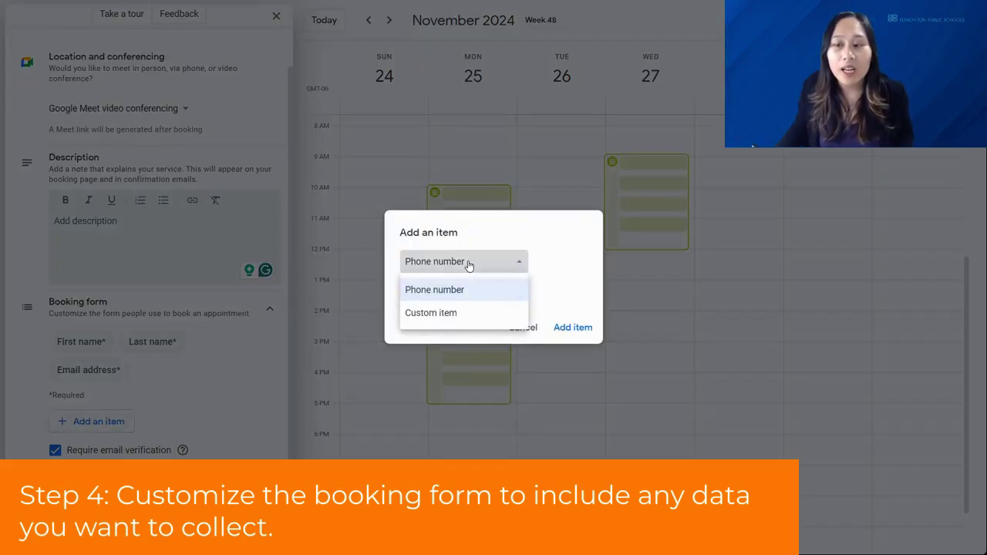
pyautogui.click(451, 318)
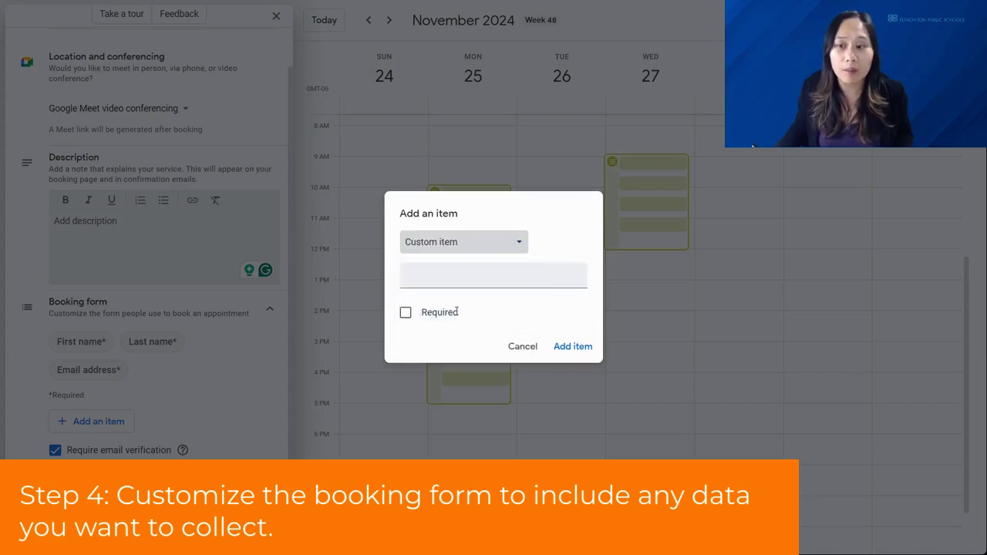
pyautogui.click(430, 281)
pyautogui.write('Description of Why You')
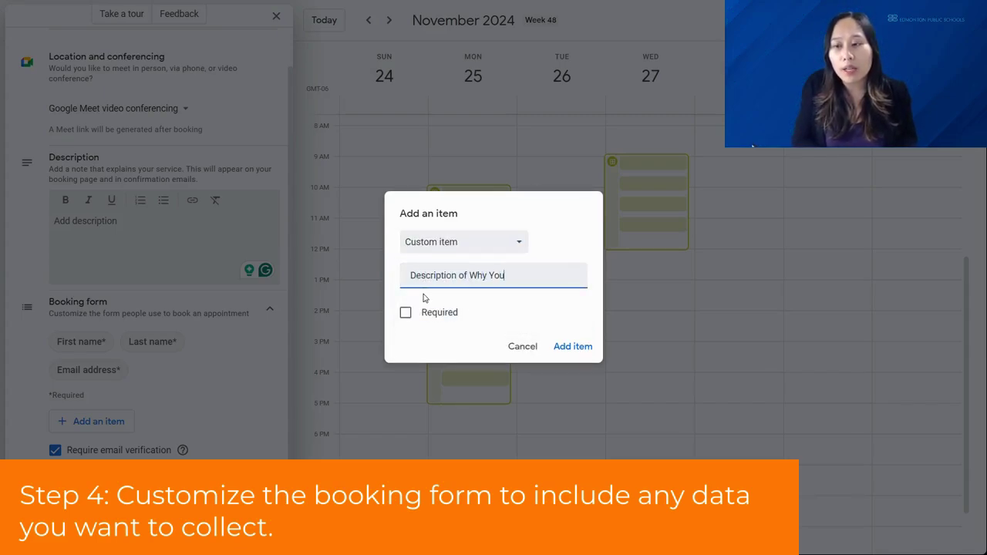
pyautogui.write(' are Booking')
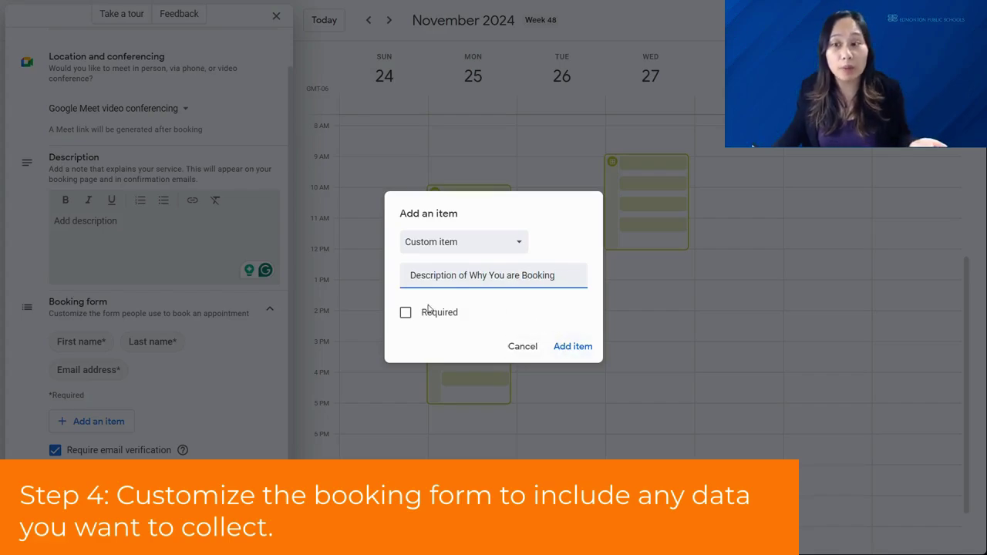
pyautogui.click(408, 315)
pyautogui.click(558, 346)
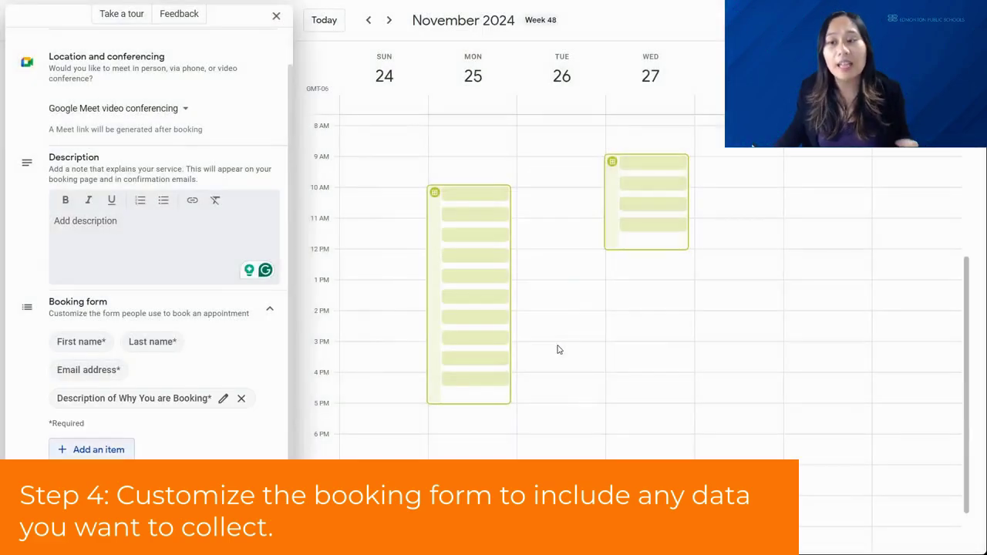
# - Add an optional custom item named "Class Name" to the booking form
pyautogui.click(122, 455)
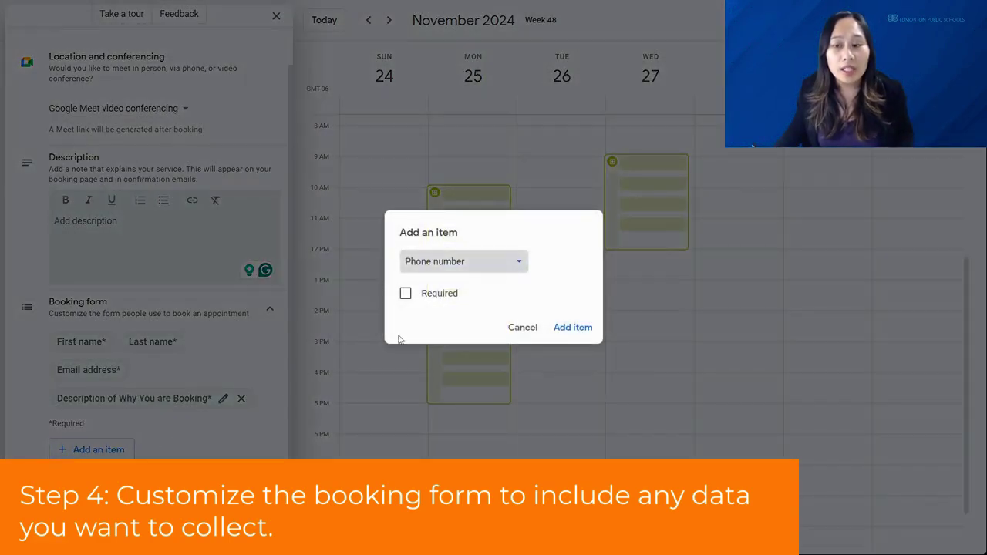
pyautogui.click(465, 268)
pyautogui.click(455, 313)
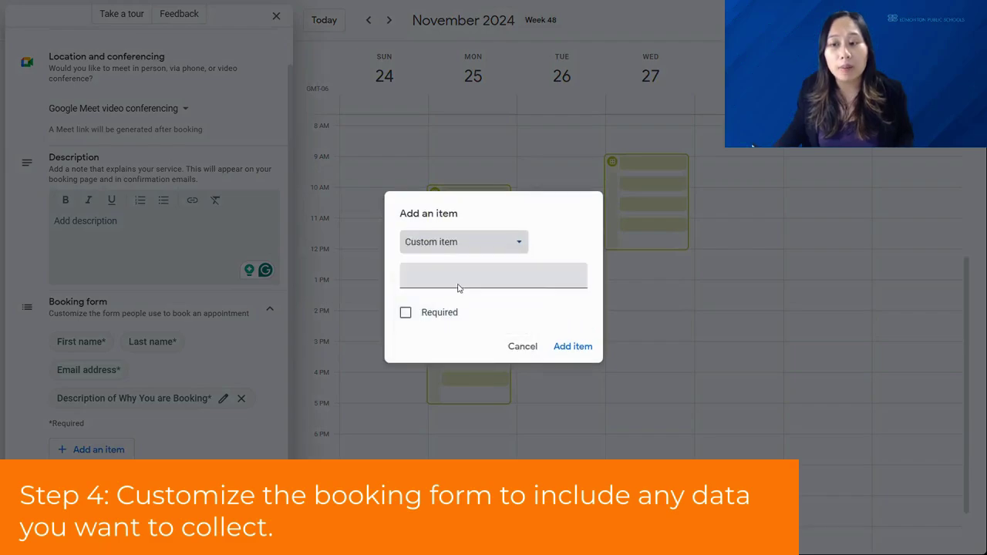
pyautogui.click(459, 282)
pyautogui.write('Class Name')
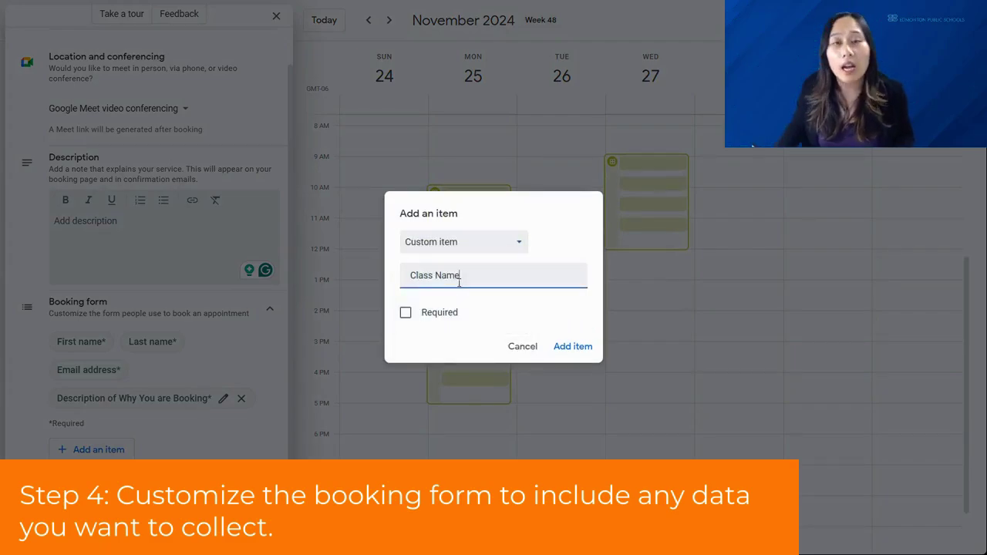
pyautogui.click(571, 346)
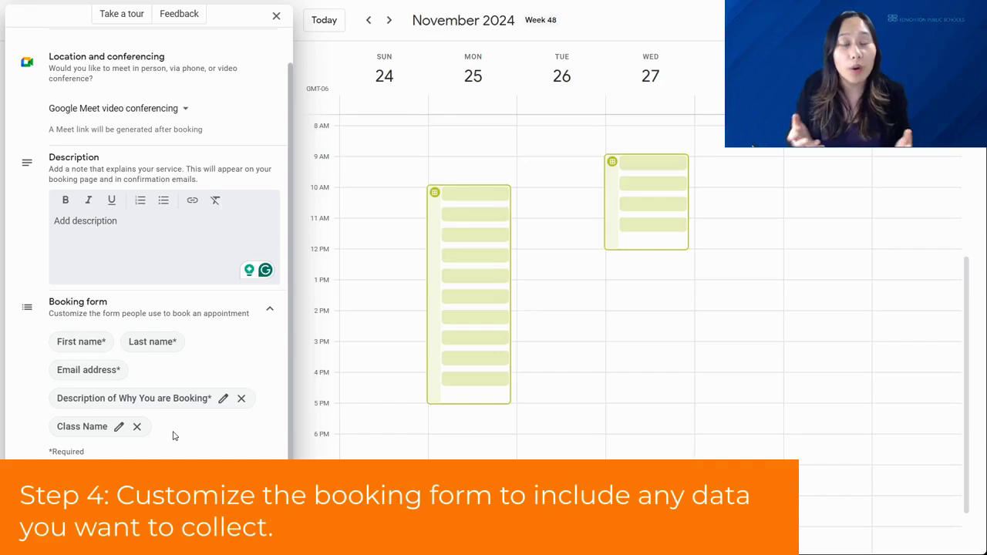
# - Add a second email reminder set to 30 minutes before the appointment, and save the appointment schedule
pyautogui.scroll(-1, 190, 373)
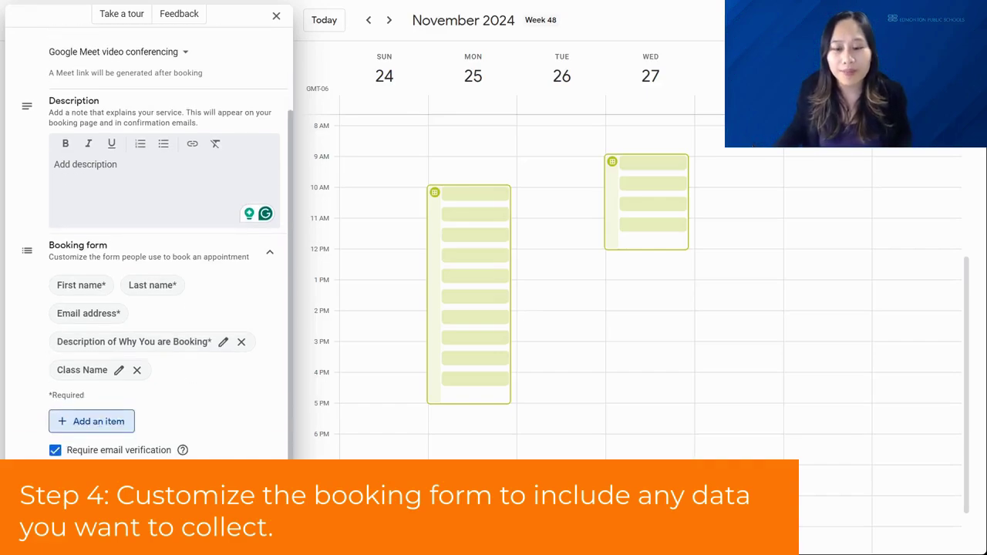
pyautogui.scroll(-3, 148, 492)
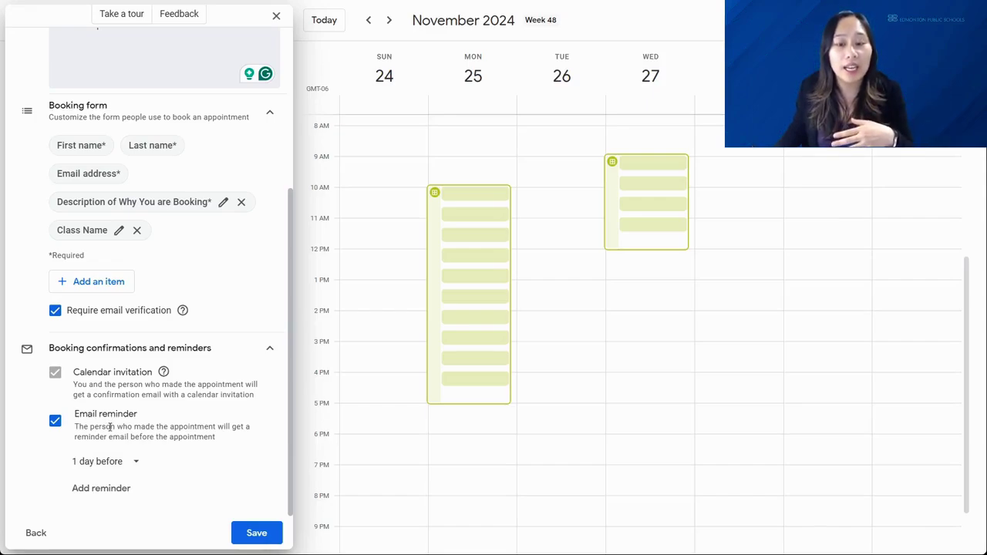
pyautogui.click(104, 492)
pyautogui.click(127, 467)
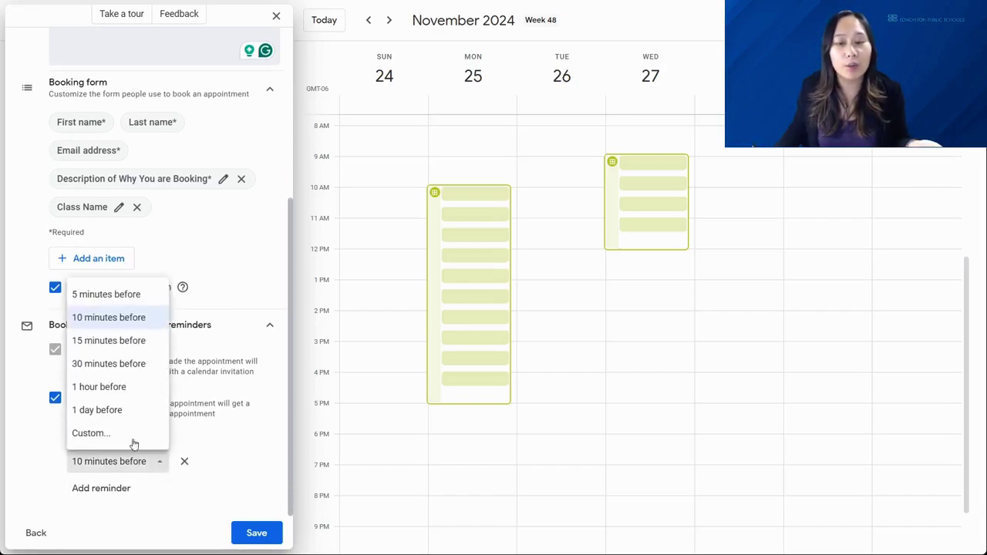
pyautogui.click(139, 369)
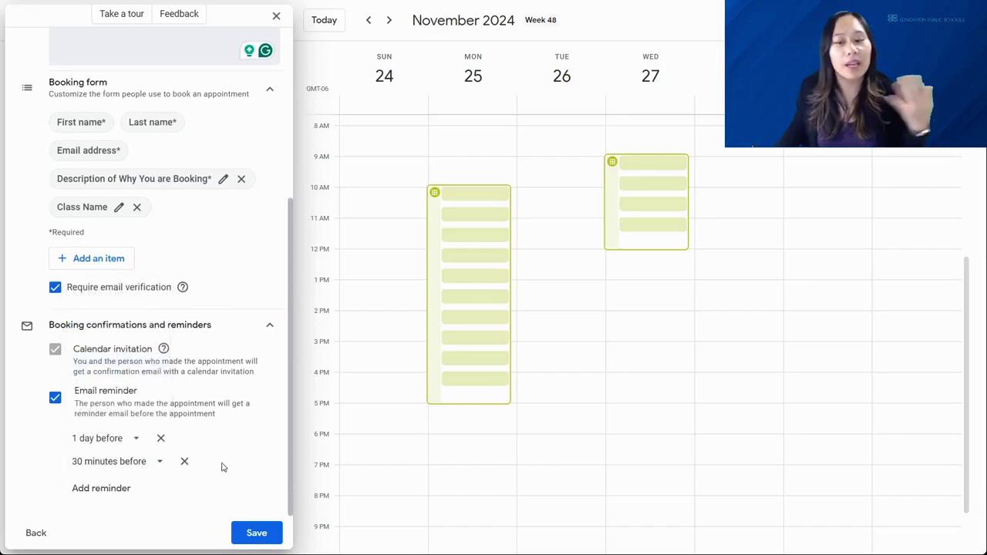
pyautogui.click(256, 533)
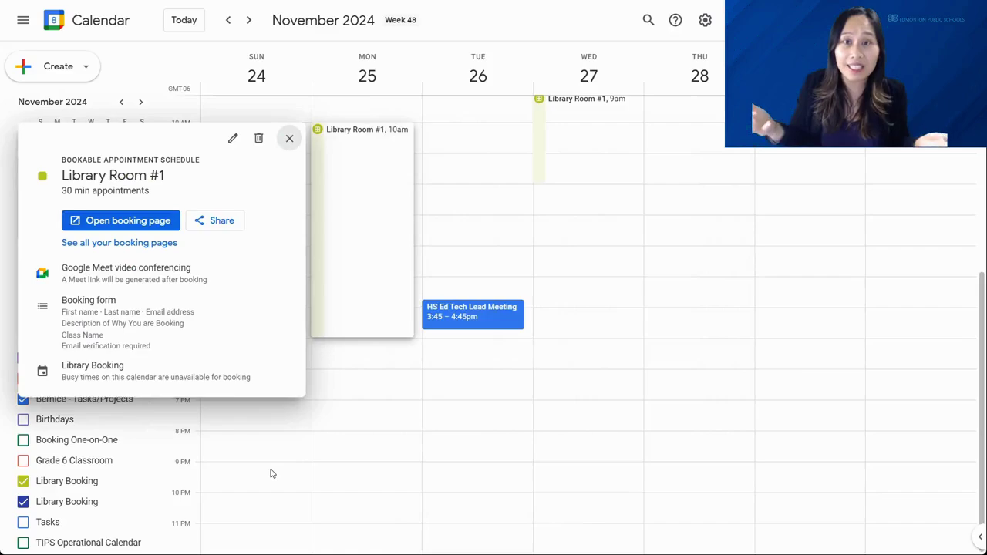
# - Preview the Library Room #1 booking page at the next available date and select the 12:00pm slot on Monday, November 25
pyautogui.click(117, 222)
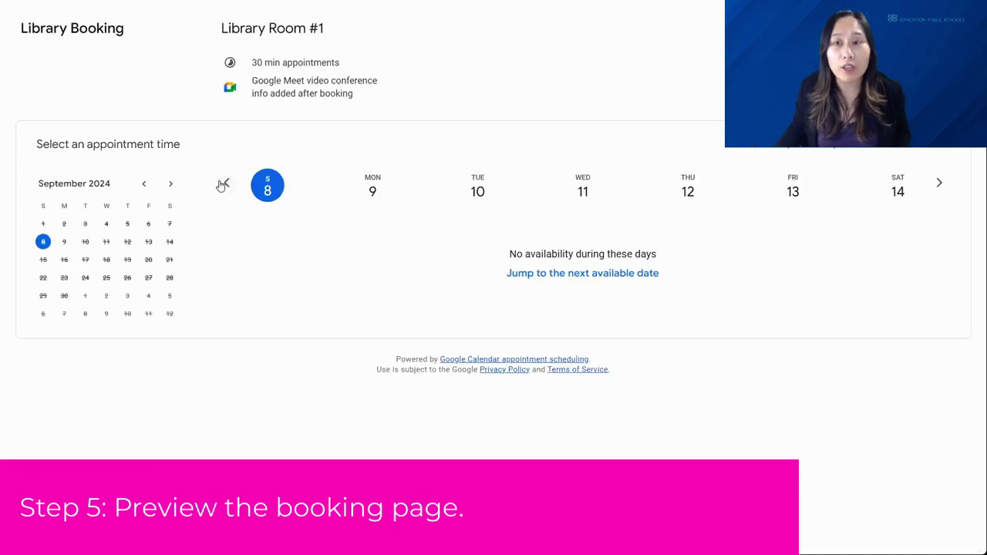
pyautogui.click(580, 281)
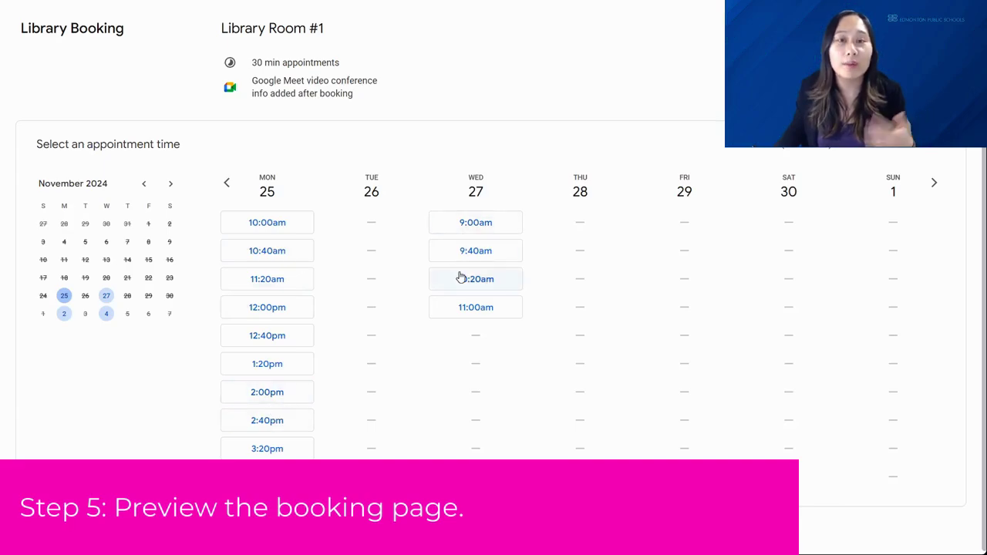
pyautogui.click(272, 308)
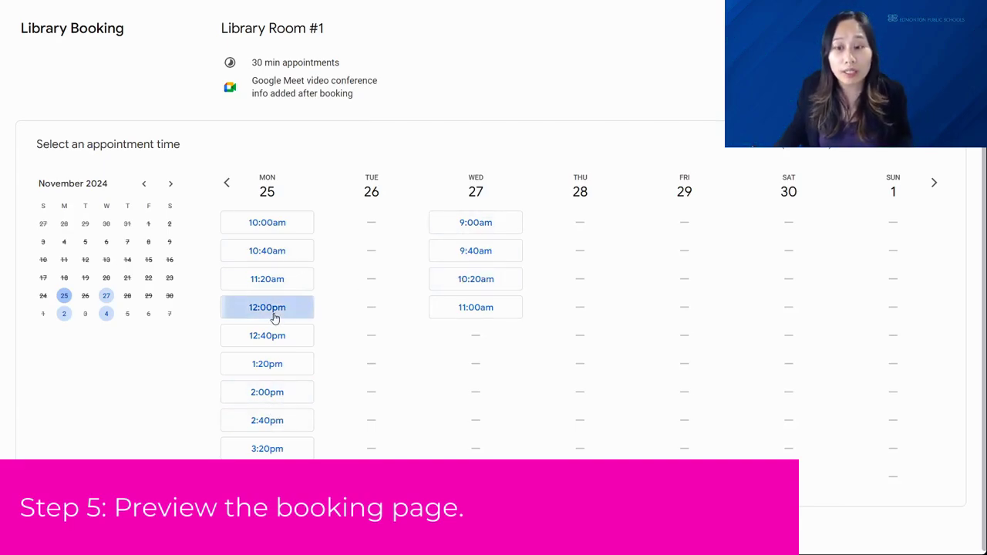
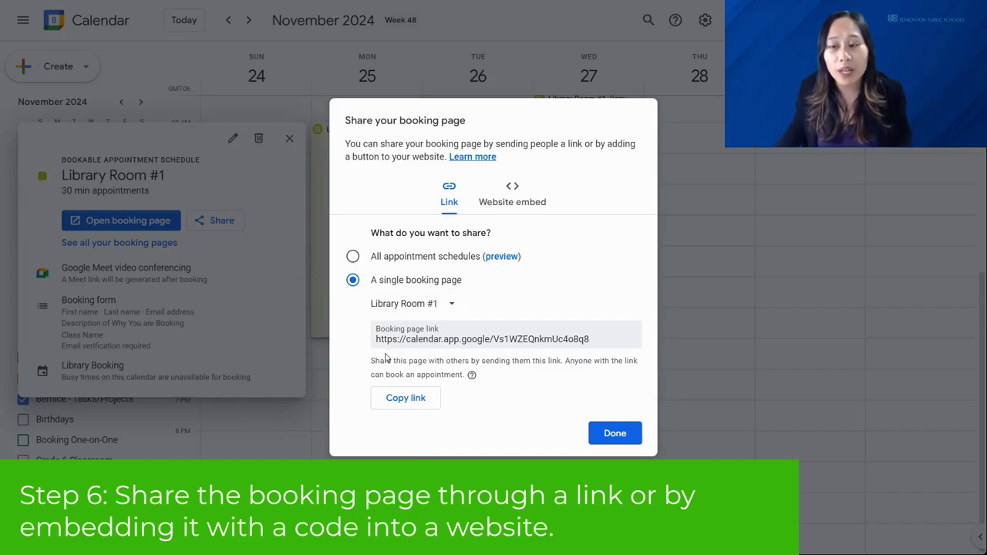
# - Copy the booking page link for Library Room #1, then copy its inline booking page embed code
pyautogui.click(413, 399)
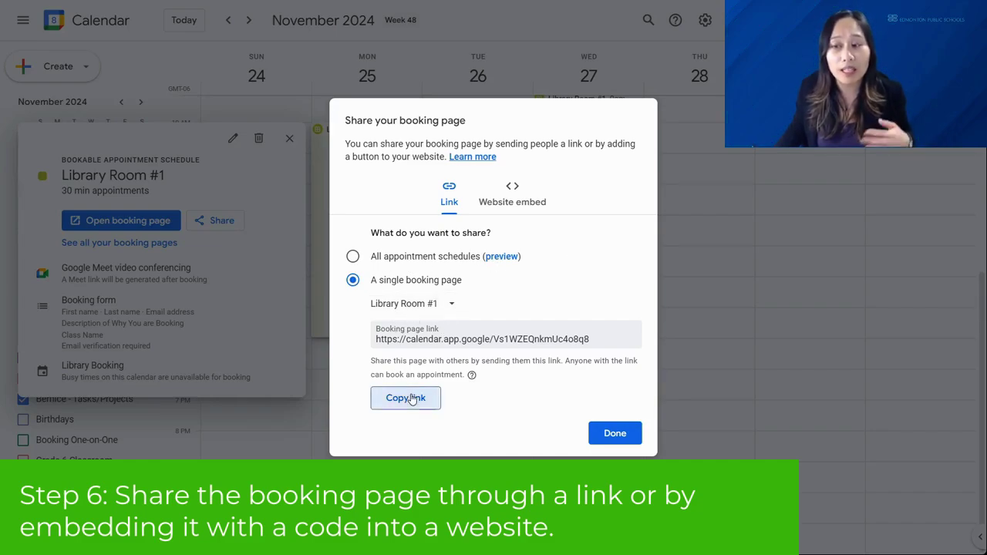
pyautogui.click(508, 192)
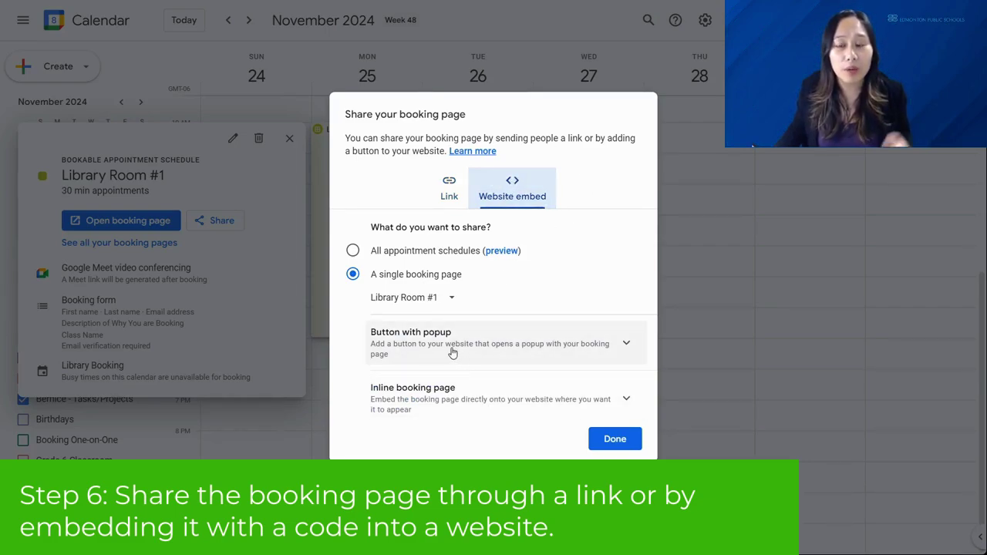
pyautogui.click(444, 407)
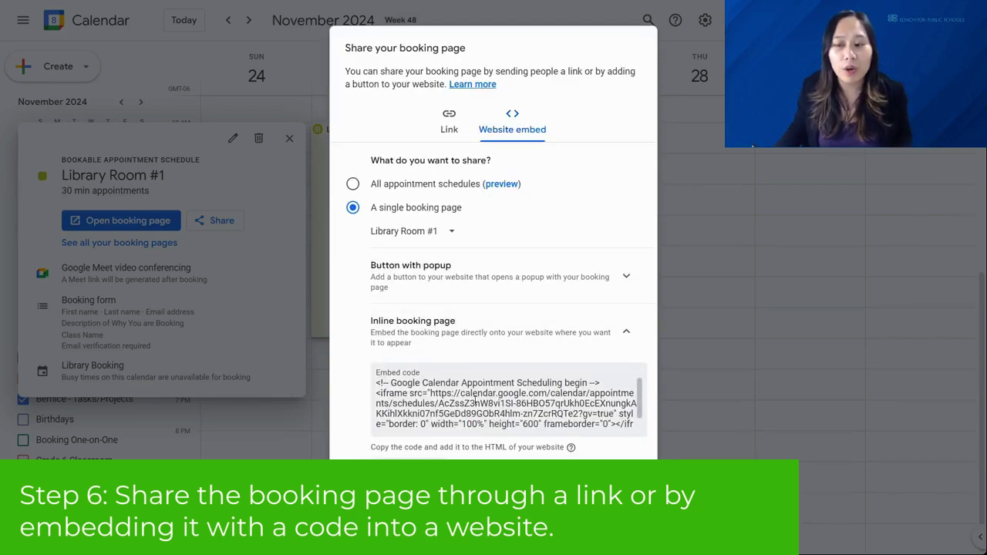
pyautogui.click(414, 474)
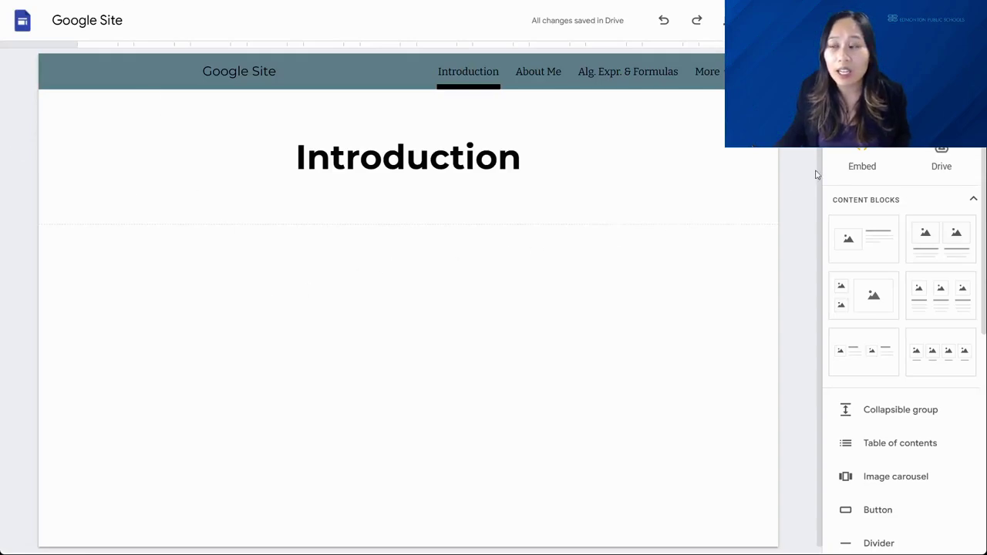
# - In Google Sites, embed the booking page on the Introduction page using the copied embed code
pyautogui.click(862, 160)
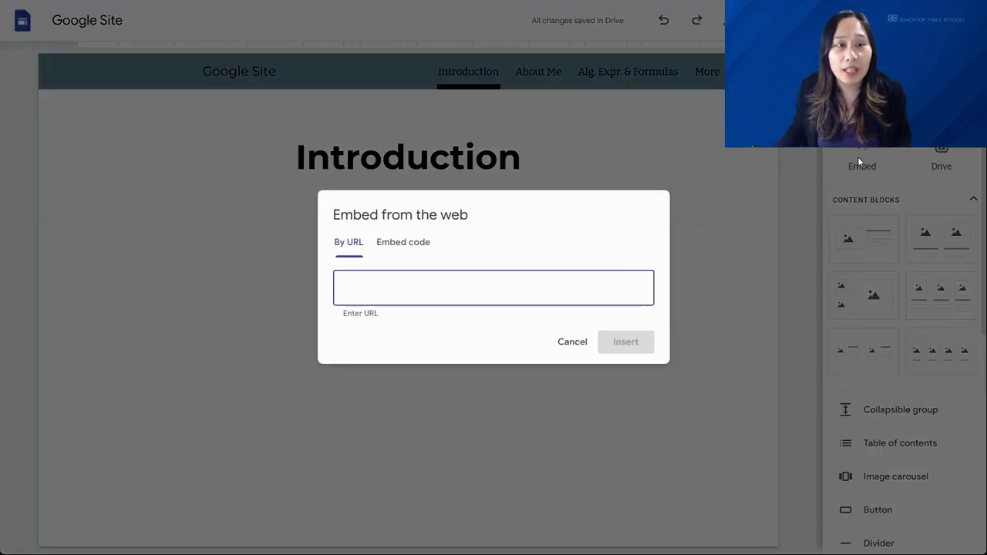
pyautogui.click(401, 244)
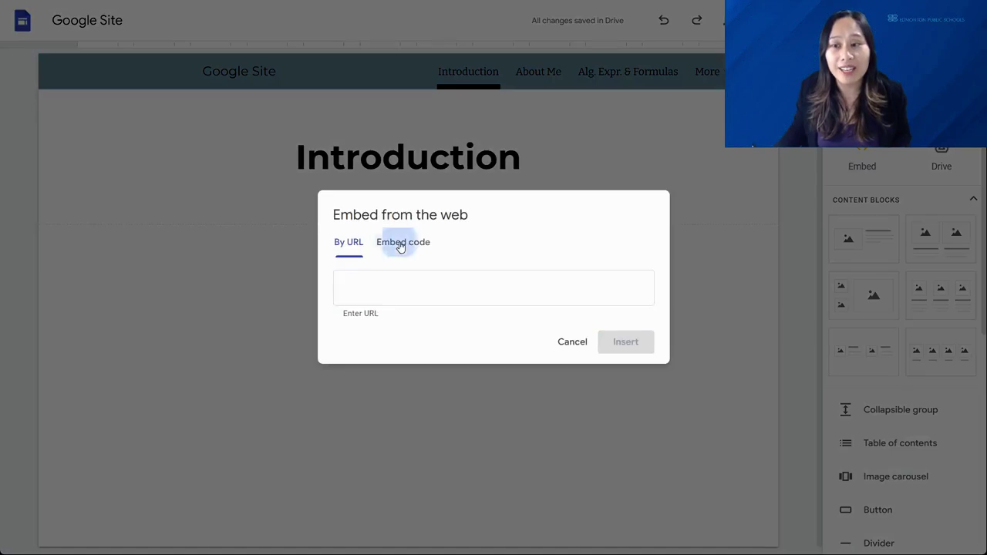
pyautogui.hotkey('ctrl', 'v')
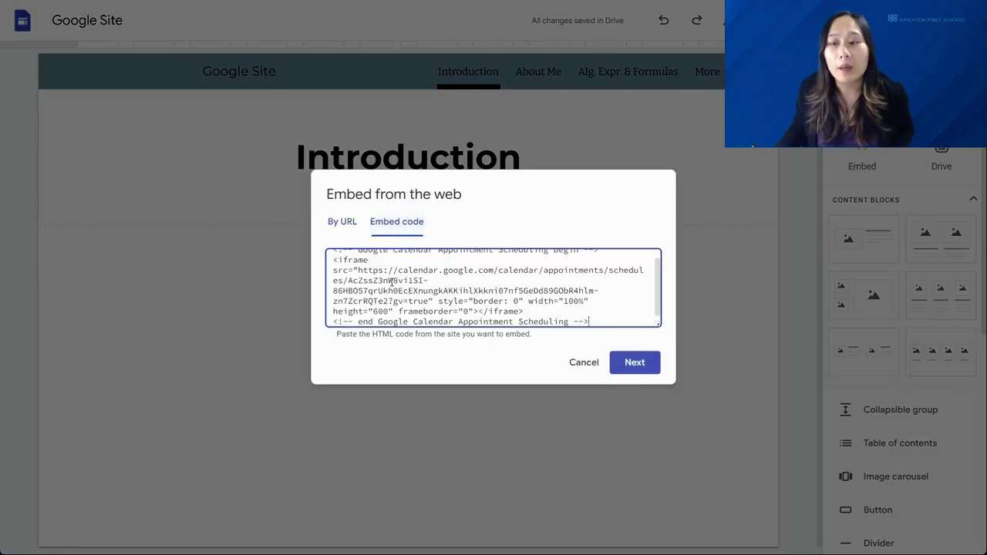
pyautogui.click(626, 362)
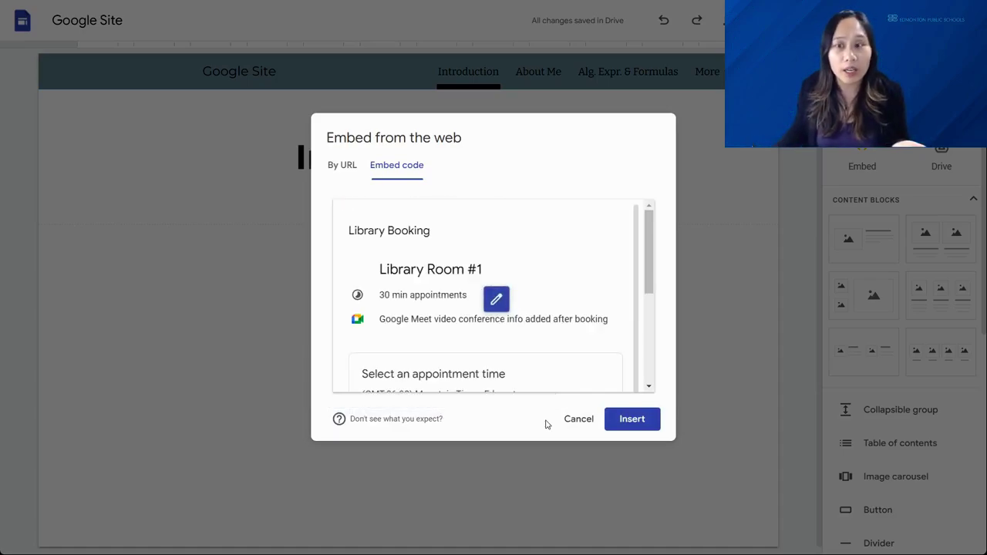
pyautogui.click(632, 419)
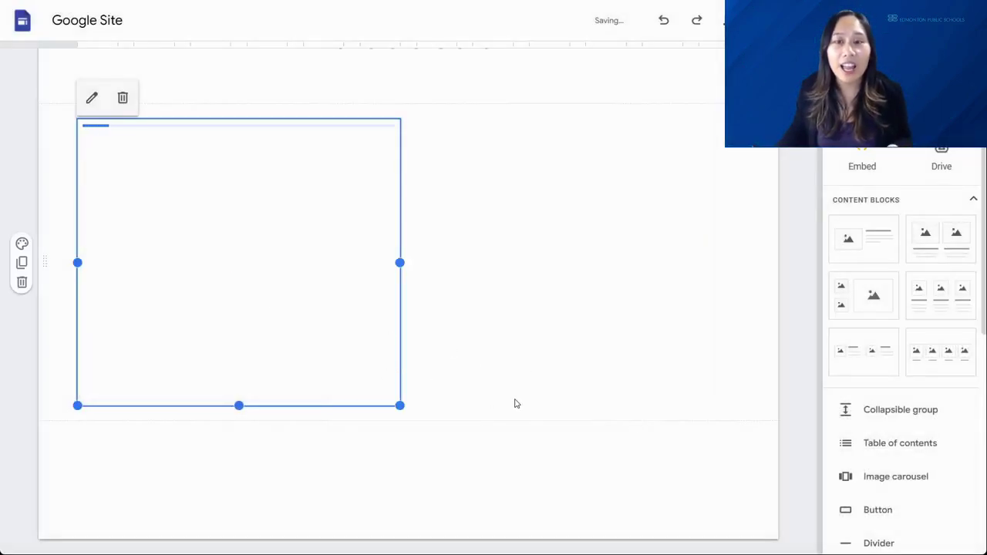